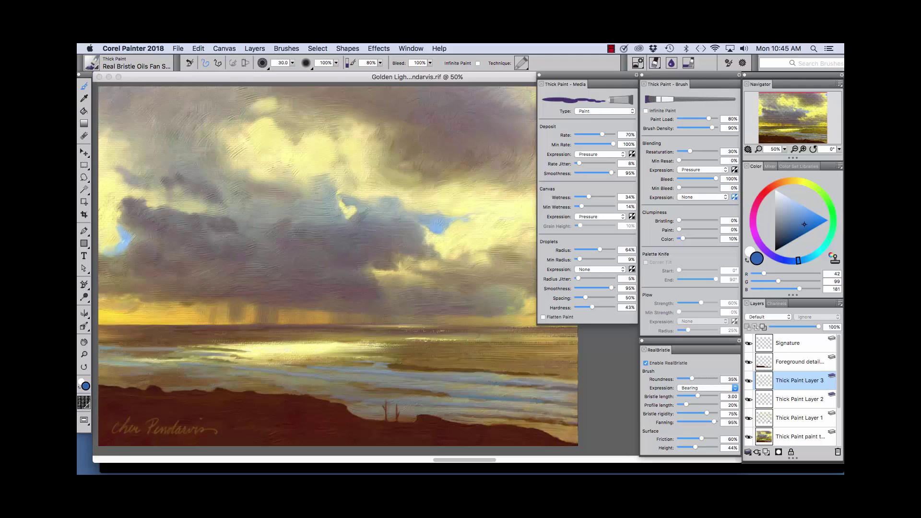
{"action": "left_click", "coordinate": [411, 48]}
{"action": "mouse_move", "coordinate": [414, 111]}
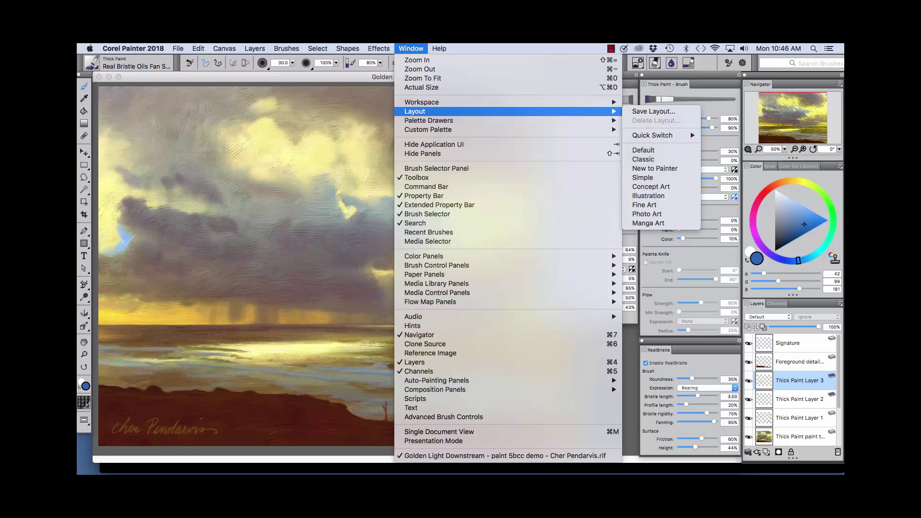
{"action": "mouse_move", "coordinate": [436, 265]}
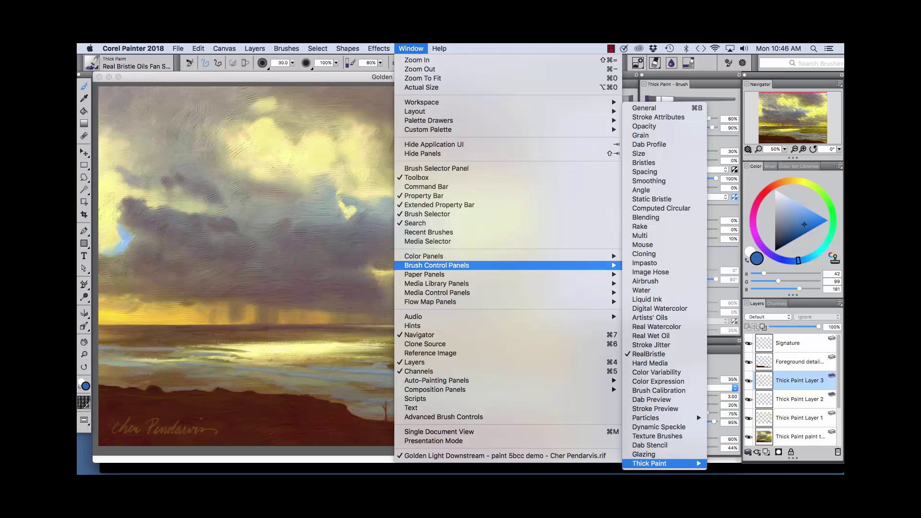
{"action": "mouse_move", "coordinate": [649, 464]}
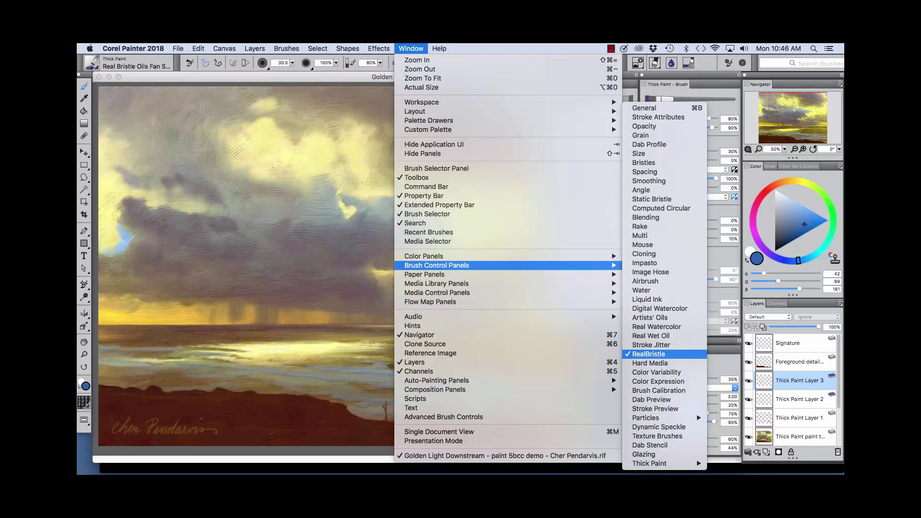
{"action": "left_click", "coordinate": [232, 85]}
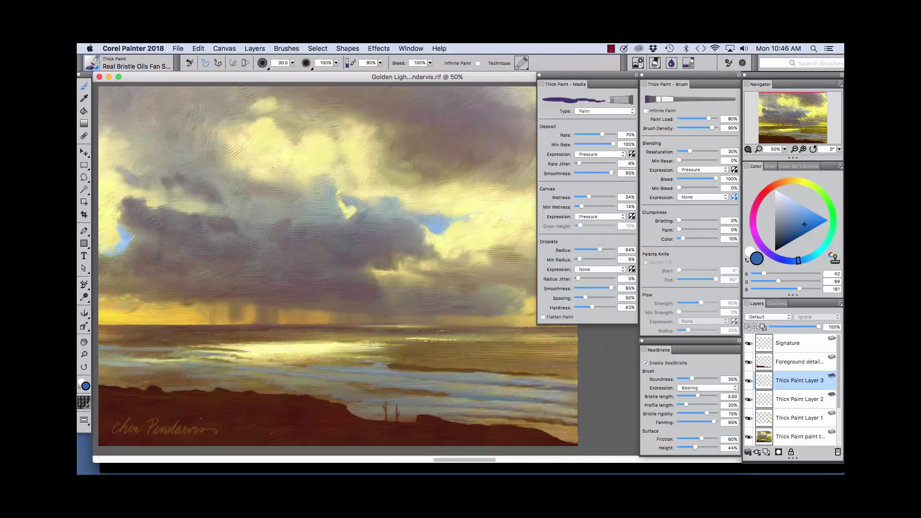
{"action": "key", "text": "super+b"}
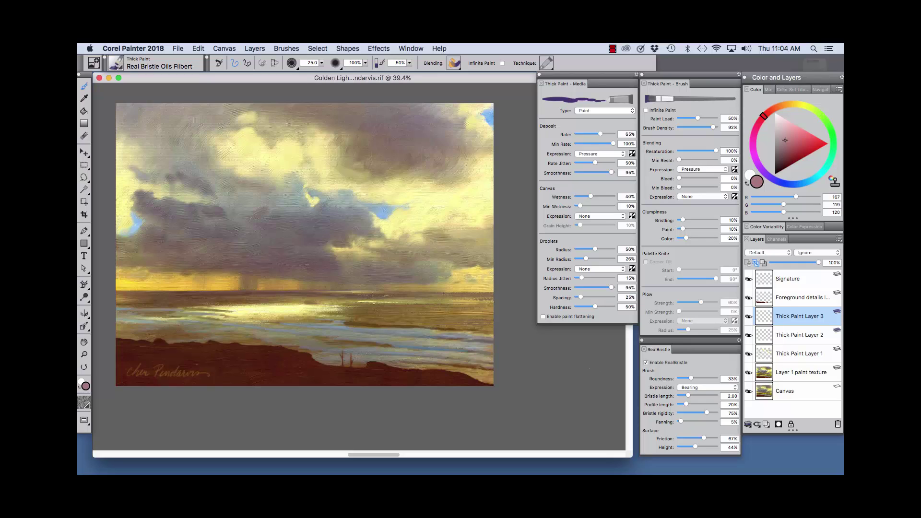
Create a new blank document using the offered settings
{"action": "left_click", "coordinate": [178, 48]}
{"action": "left_click", "coordinate": [191, 59]}
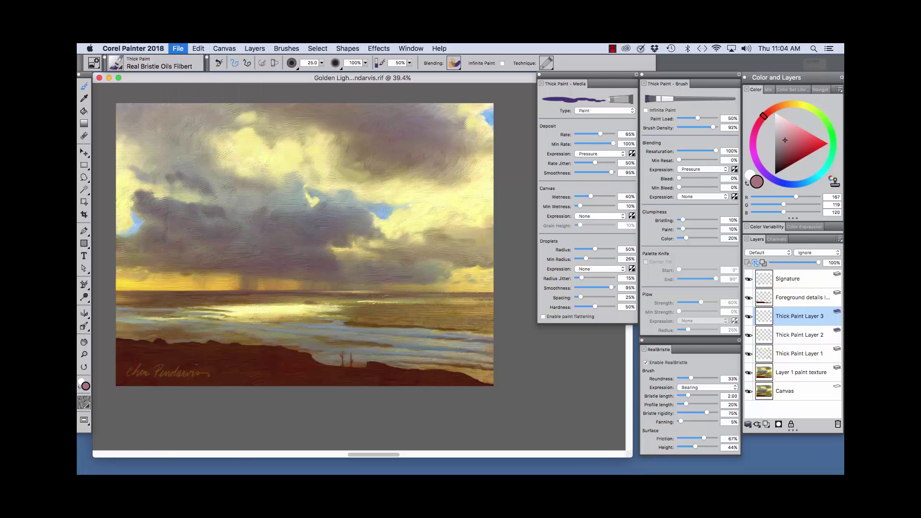
{"action": "left_click", "coordinate": [550, 242]}
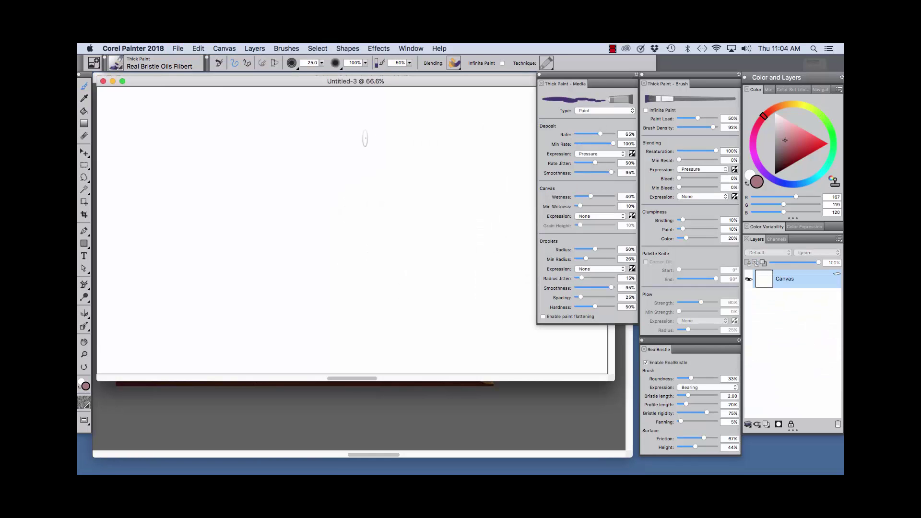
Paint a wavy light-red stroke on the blank canvas and cross it with two light-blue strokes using the Real Bristle Oils Filbert brush
{"action": "mouse_move", "coordinate": [785, 140]}
{"action": "left_mouse_down"}
{"action": "mouse_move", "coordinate": [805, 130]}
{"action": "mouse_move", "coordinate": [770, 110]}
{"action": "left_mouse_up"}
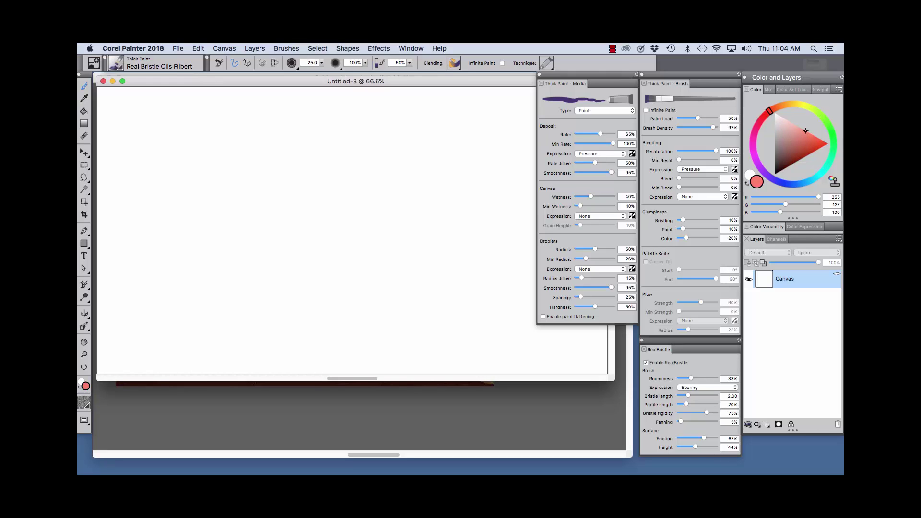
{"action": "mouse_move", "coordinate": [146, 117]}
{"action": "left_mouse_down"}
{"action": "mouse_move", "coordinate": [206, 121]}
{"action": "mouse_move", "coordinate": [262, 169]}
{"action": "left_mouse_up"}
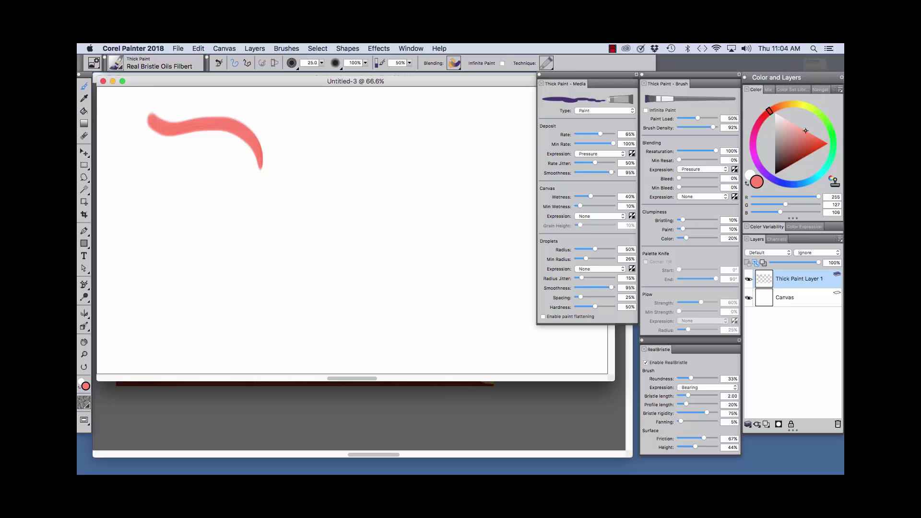
{"action": "left_click", "coordinate": [785, 183]}
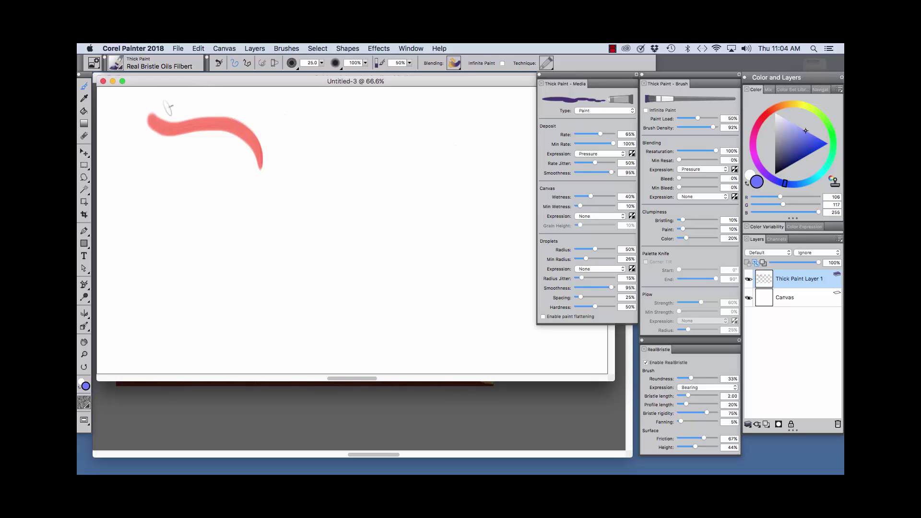
{"action": "mouse_move", "coordinate": [172, 99]}
{"action": "left_mouse_down"}
{"action": "mouse_move", "coordinate": [201, 158]}
{"action": "mouse_move", "coordinate": [226, 157]}
{"action": "left_mouse_up"}
{"action": "mouse_move", "coordinate": [140, 150]}
{"action": "left_mouse_down"}
{"action": "mouse_move", "coordinate": [177, 140]}
{"action": "mouse_move", "coordinate": [214, 118]}
{"action": "mouse_move", "coordinate": [288, 114]}
{"action": "left_mouse_up"}
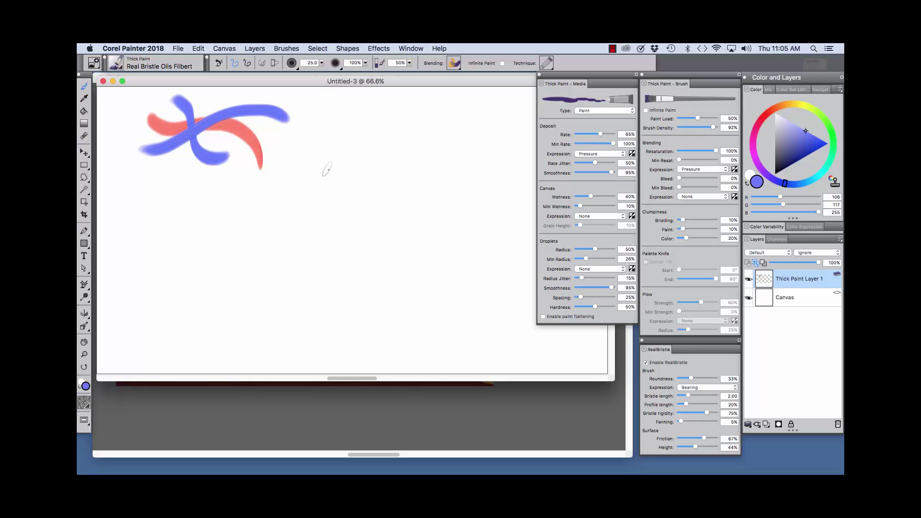
Add three more light-blue strokes: one diagonal over the long blue stroke, one vertical at its end, and one horizontal crossing the vertical
{"action": "key", "text": "super+space"}
{"action": "key", "text": "Escape"}
{"action": "left_click", "coordinate": [234, 145], "text": "super"}
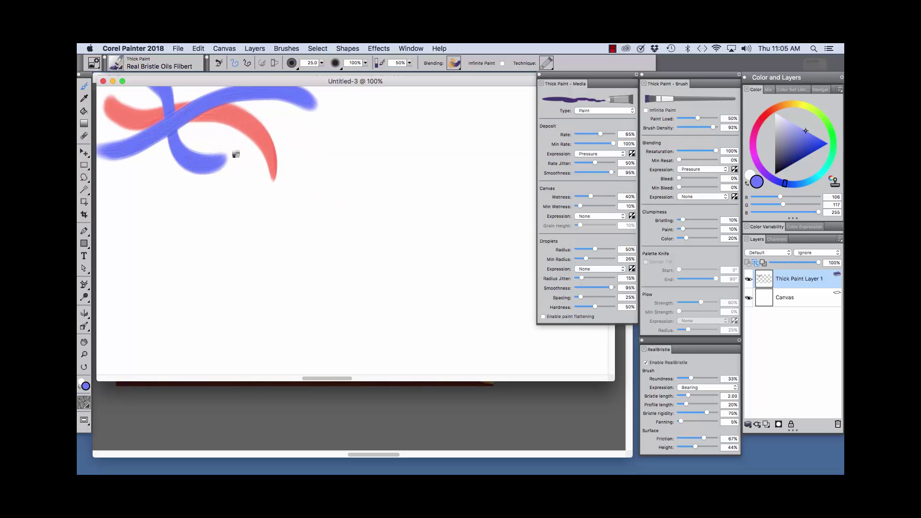
{"action": "left_click", "coordinate": [259, 203], "text": "super"}
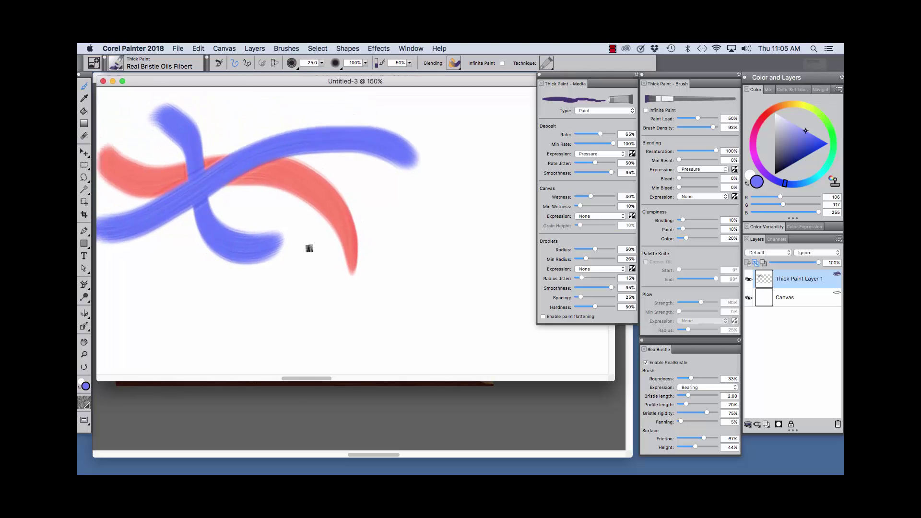
{"action": "mouse_move", "coordinate": [251, 139]}
{"action": "left_mouse_down"}
{"action": "mouse_move", "coordinate": [298, 151]}
{"action": "mouse_move", "coordinate": [383, 194]}
{"action": "left_mouse_up"}
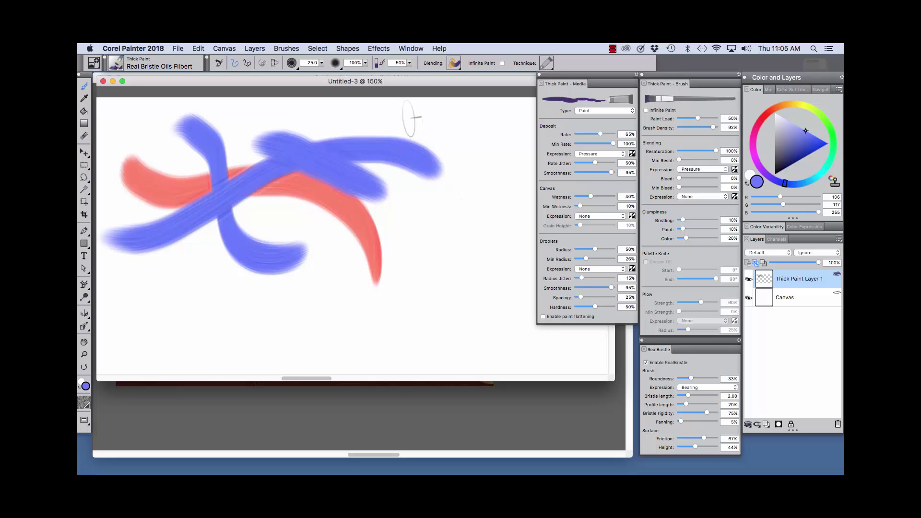
{"action": "left_click_drag", "start_coordinate": [415, 109], "coordinate": [424, 293]}
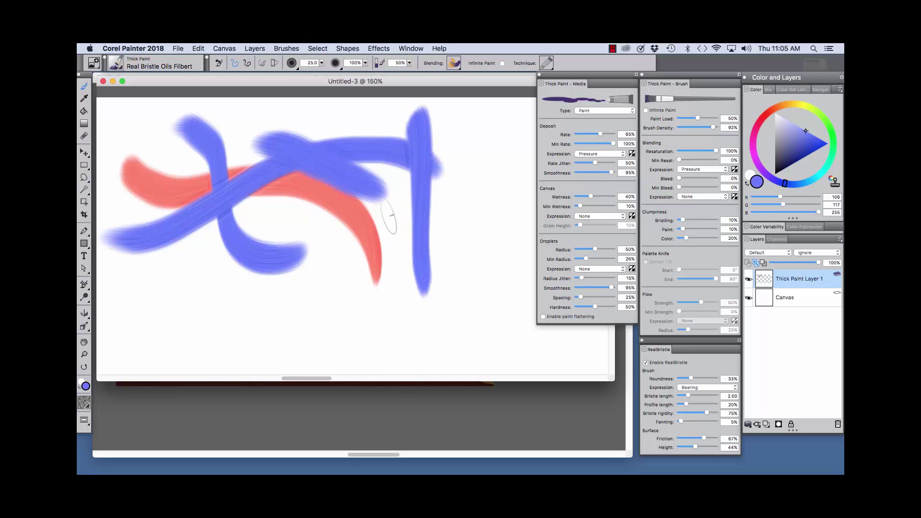
{"action": "left_click_drag", "start_coordinate": [398, 213], "coordinate": [512, 223]}
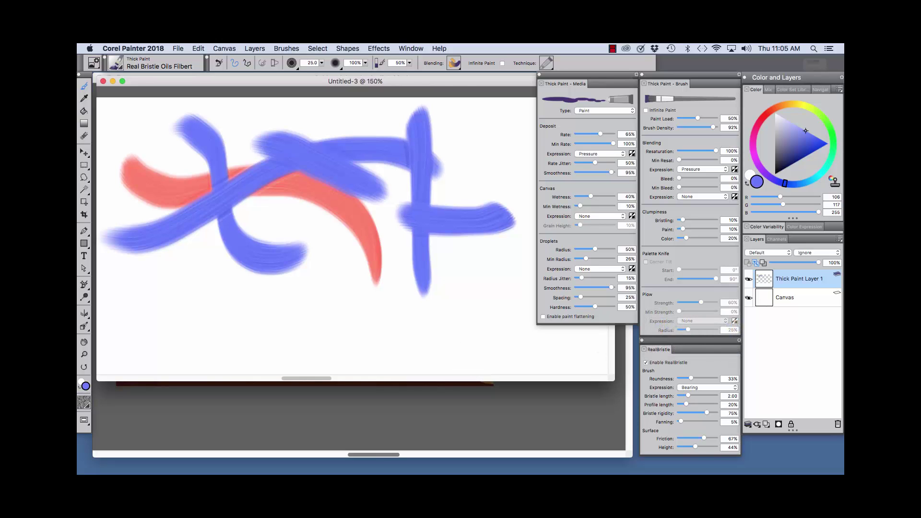
Try a 928% Amount in Thick Paint Layer 1's attributes, and set it back to 100%
{"action": "double_click", "coordinate": [799, 279]}
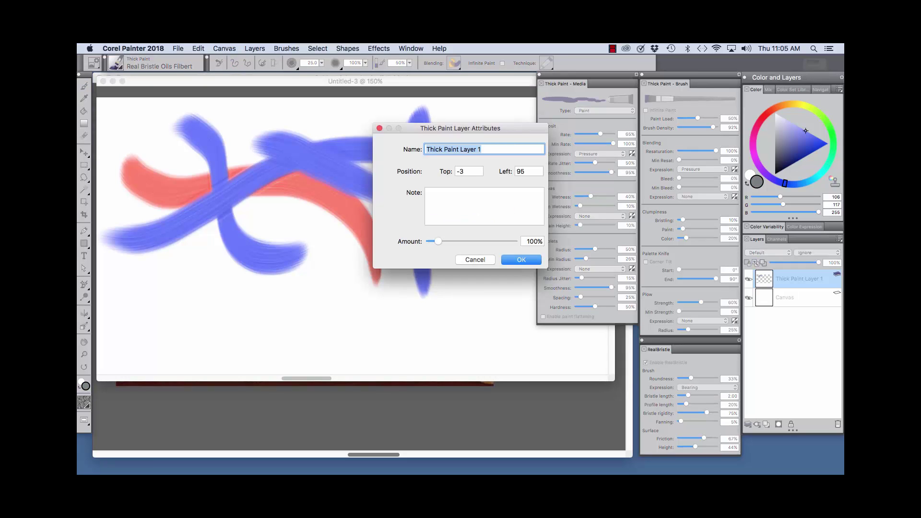
{"action": "left_click_drag", "start_coordinate": [461, 128], "coordinate": [545, 198]}
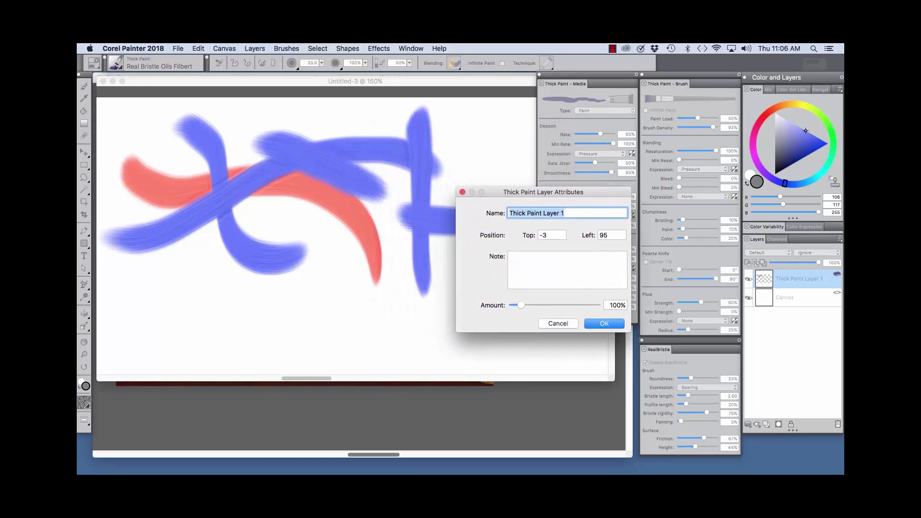
{"action": "left_click_drag", "start_coordinate": [523, 311], "coordinate": [593, 310]}
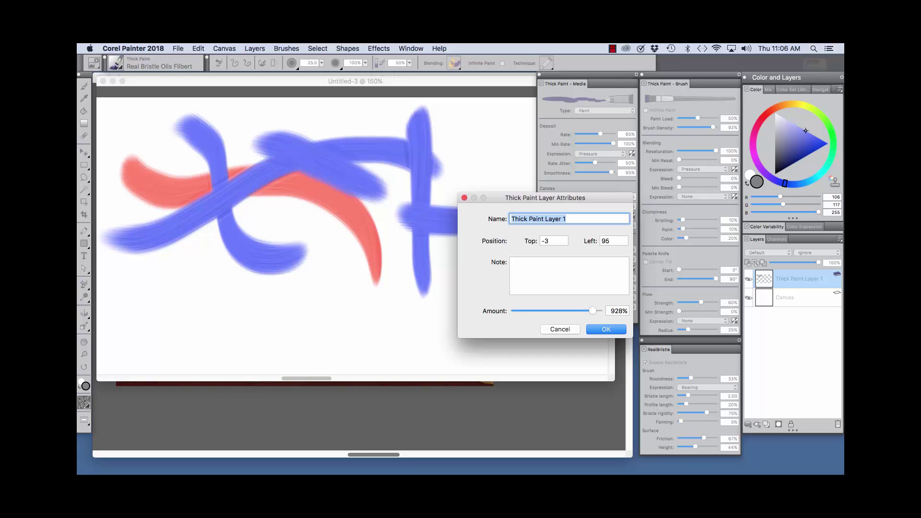
{"action": "left_click_drag", "start_coordinate": [611, 310], "coordinate": [627, 310]}
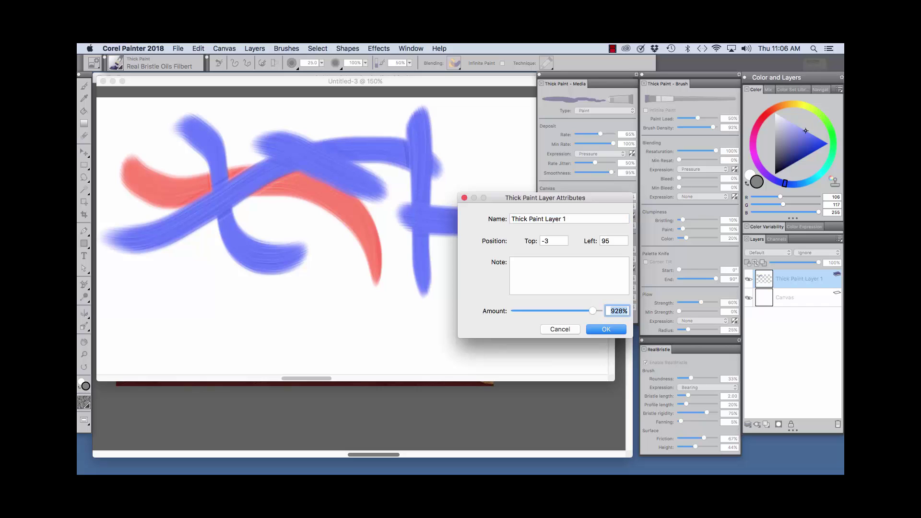
{"action": "type", "text": "100"}
{"action": "key", "text": "Return"}
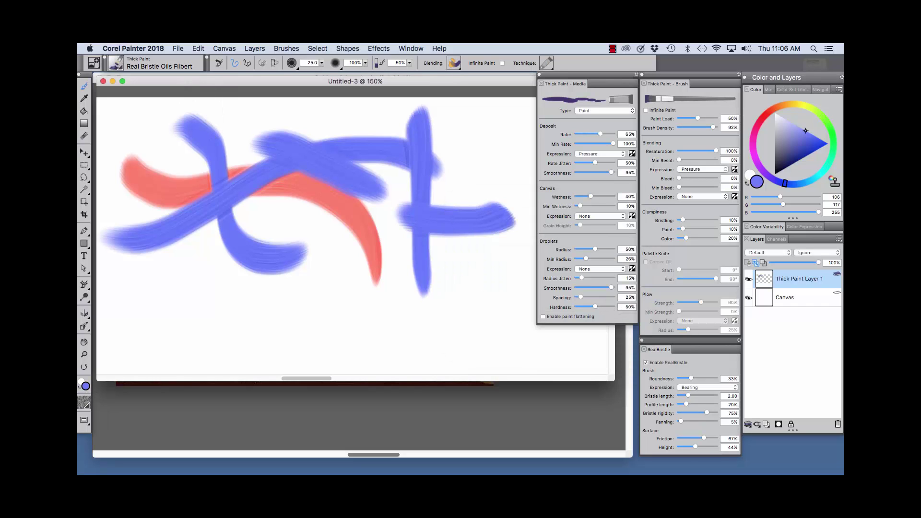
Paint two thick vertical magenta strokes over the horizontal blue stroke's end with the Oils Palette Knife
{"action": "left_click", "coordinate": [117, 64]}
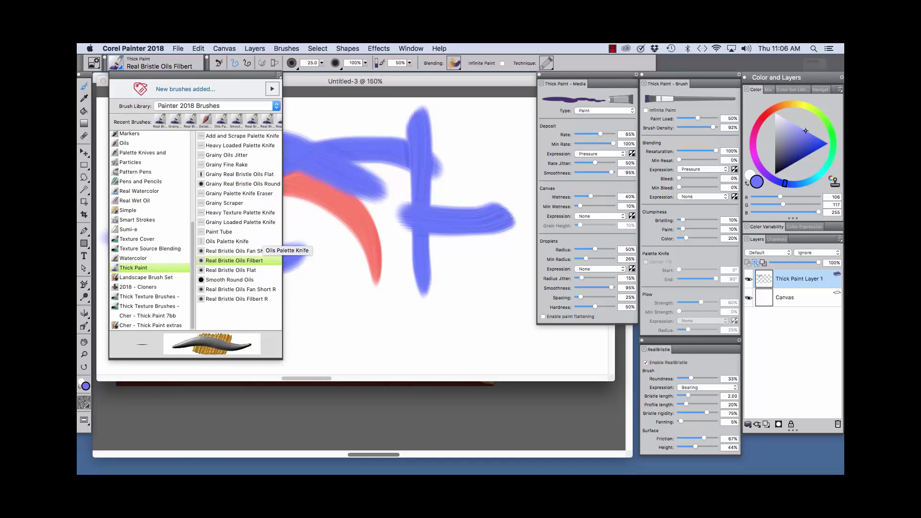
{"action": "left_click", "coordinate": [235, 242]}
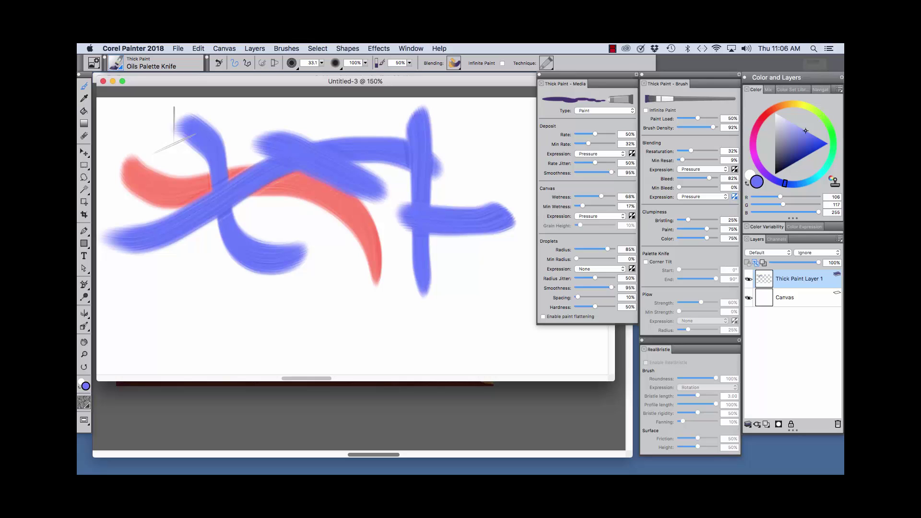
{"action": "left_click", "coordinate": [753, 141]}
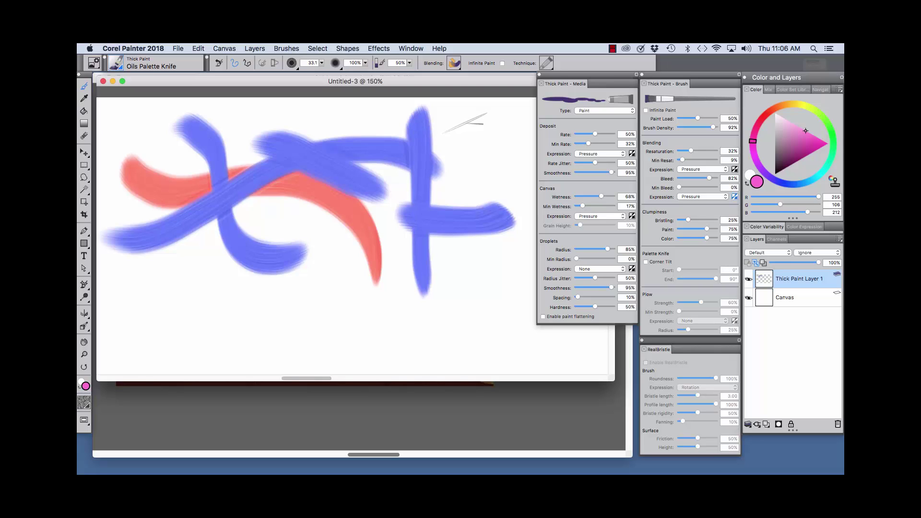
{"action": "left_click_drag", "start_coordinate": [466, 115], "coordinate": [468, 342]}
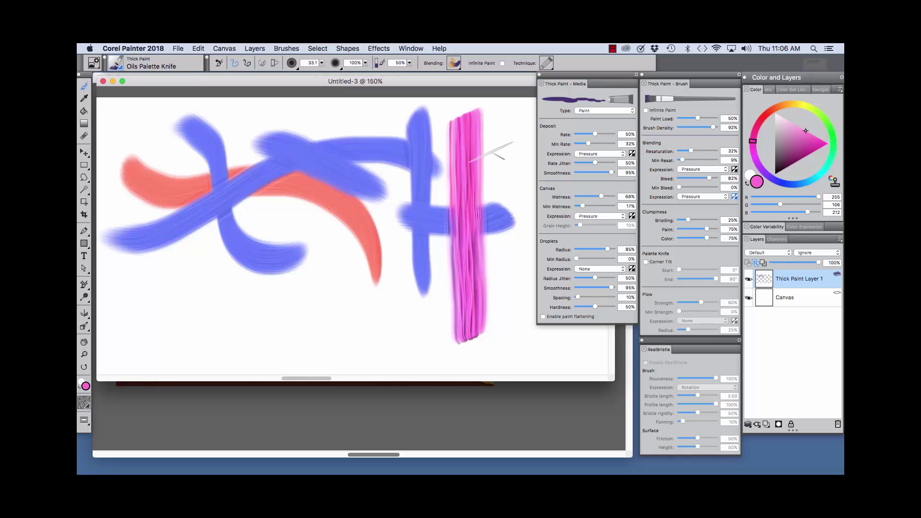
{"action": "left_click_drag", "start_coordinate": [499, 144], "coordinate": [501, 333]}
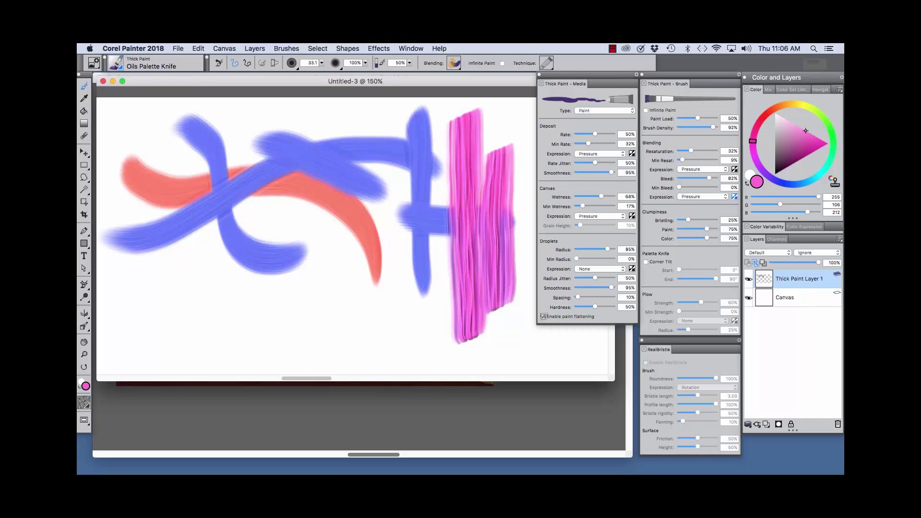
Paint magenta palette knife strokes around the lower end of the vertical ones with paint flattening enabled, and one more diagonal stroke with it disabled
{"action": "left_click", "coordinate": [543, 317]}
{"action": "mouse_move", "coordinate": [448, 238]}
{"action": "left_mouse_down"}
{"action": "mouse_move", "coordinate": [442, 354]}
{"action": "mouse_move", "coordinate": [438, 276]}
{"action": "mouse_move", "coordinate": [399, 288]}
{"action": "mouse_move", "coordinate": [507, 358]}
{"action": "left_mouse_up"}
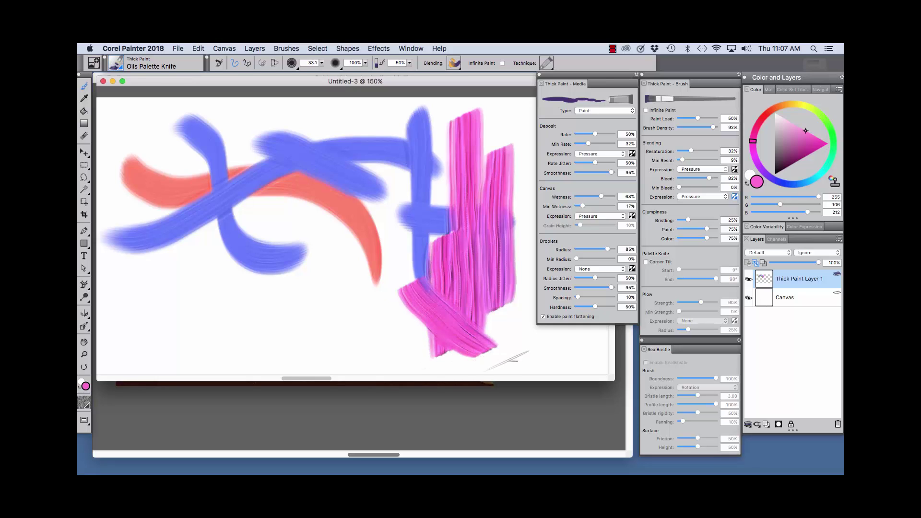
{"action": "mouse_move", "coordinate": [398, 300]}
{"action": "left_mouse_down"}
{"action": "mouse_move", "coordinate": [448, 338]}
{"action": "mouse_move", "coordinate": [480, 362]}
{"action": "left_mouse_up"}
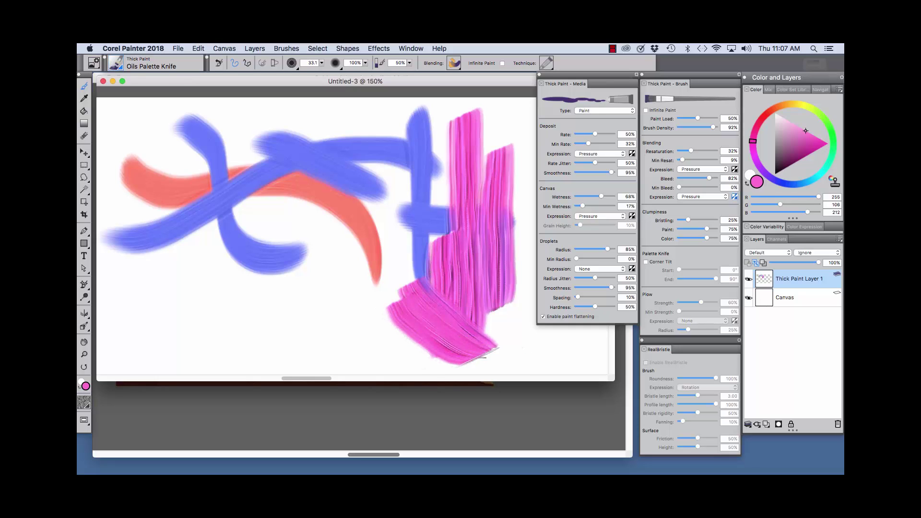
{"action": "left_click", "coordinate": [543, 316]}
{"action": "left_click_drag", "start_coordinate": [346, 320], "coordinate": [434, 364]}
Paint three broad magenta strokes over the red and blue strokes with the Real Bristle Oils Fan Short brush
{"action": "left_click", "coordinate": [151, 63]}
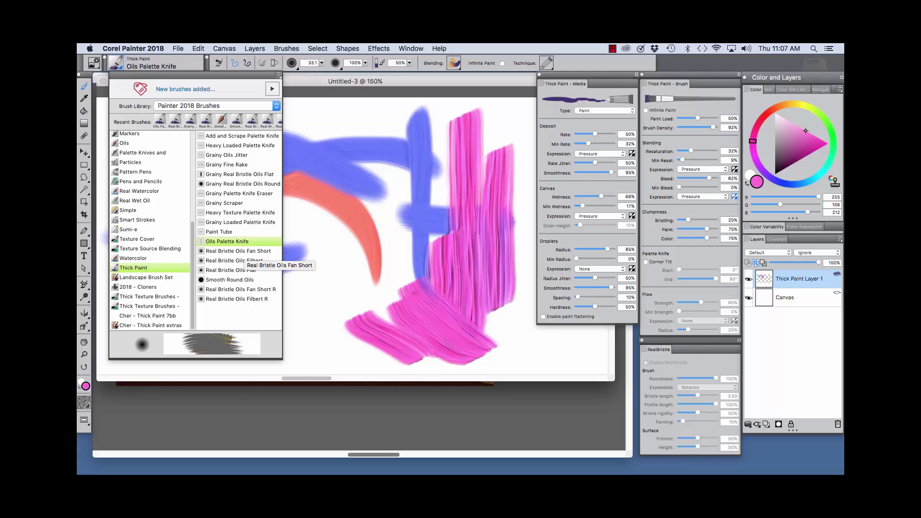
{"action": "left_click", "coordinate": [244, 252]}
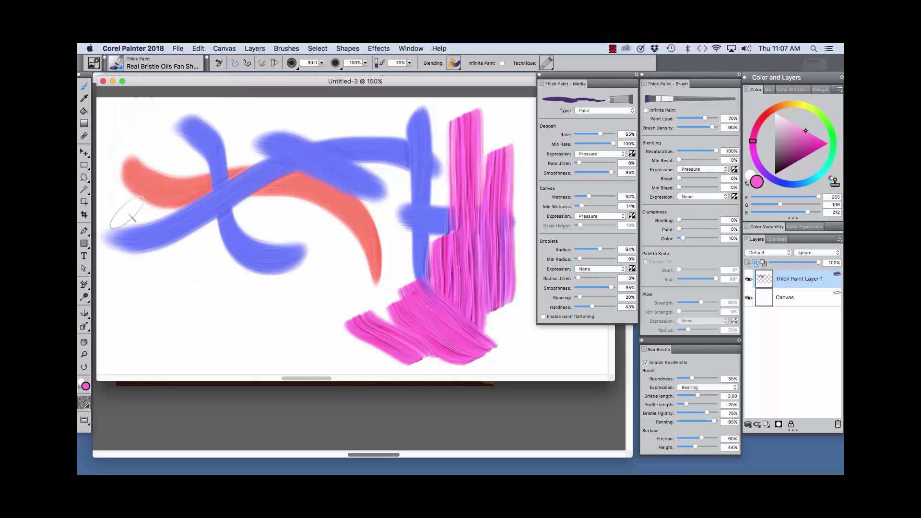
{"action": "mouse_move", "coordinate": [124, 214]}
{"action": "left_mouse_down"}
{"action": "mouse_move", "coordinate": [154, 261]}
{"action": "mouse_move", "coordinate": [206, 302]}
{"action": "mouse_move", "coordinate": [319, 300]}
{"action": "left_mouse_up"}
{"action": "mouse_move", "coordinate": [147, 192]}
{"action": "left_mouse_down"}
{"action": "mouse_move", "coordinate": [202, 235]}
{"action": "mouse_move", "coordinate": [338, 223]}
{"action": "left_mouse_up"}
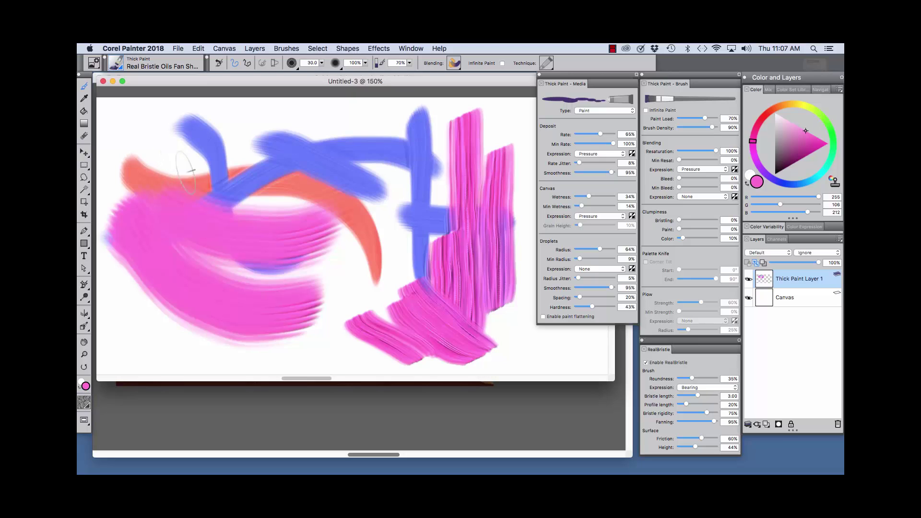
{"action": "left_click_drag", "start_coordinate": [177, 158], "coordinate": [406, 120]}
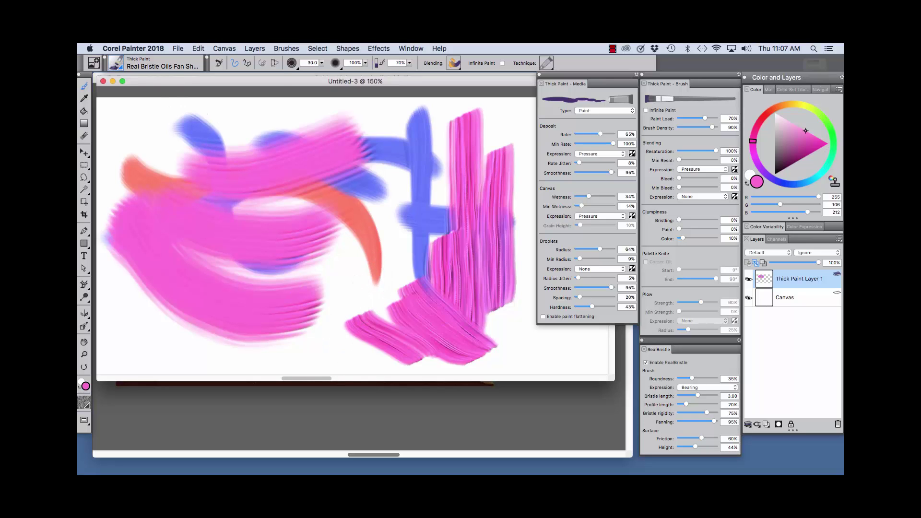
Paint a long curved light-red stroke down across the magenta strokes with the Real Bristle Oils Filbert brush
{"action": "left_click", "coordinate": [155, 63]}
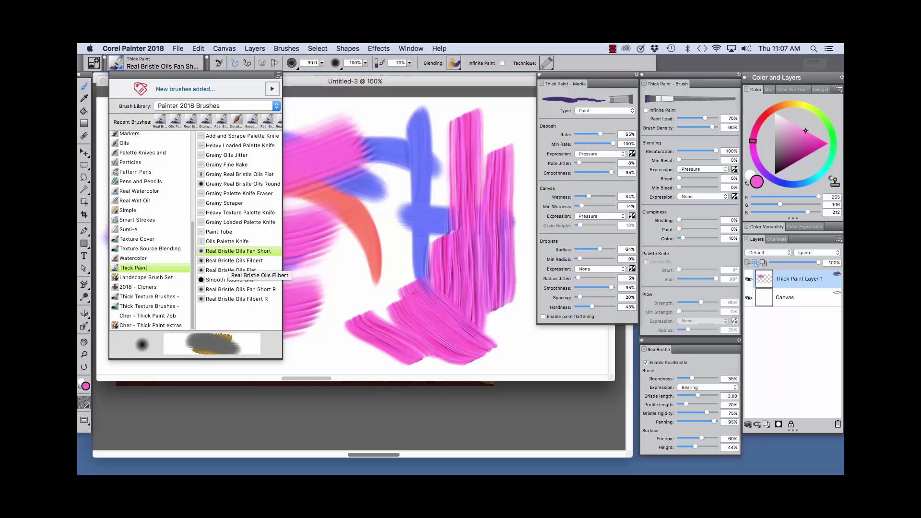
{"action": "left_click", "coordinate": [234, 260]}
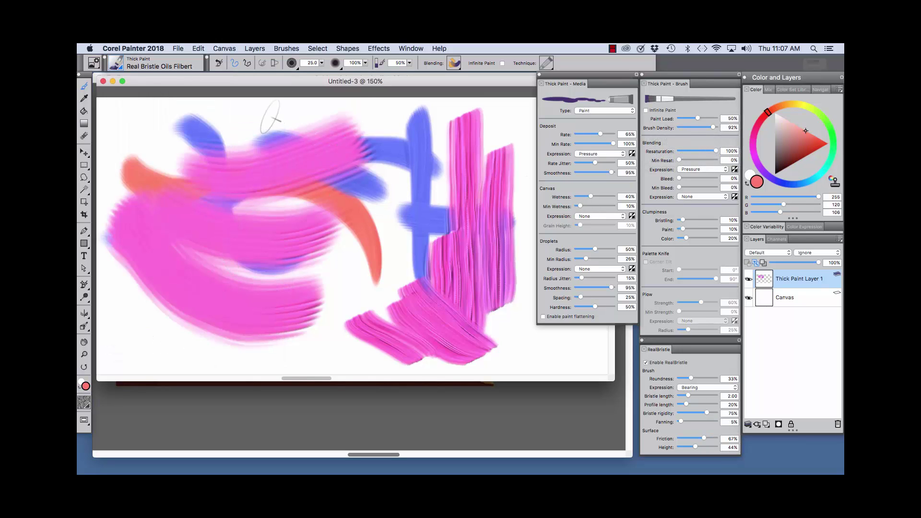
{"action": "mouse_move", "coordinate": [272, 118]}
{"action": "left_mouse_down"}
{"action": "mouse_move", "coordinate": [331, 312]}
{"action": "mouse_move", "coordinate": [408, 331]}
{"action": "left_mouse_up"}
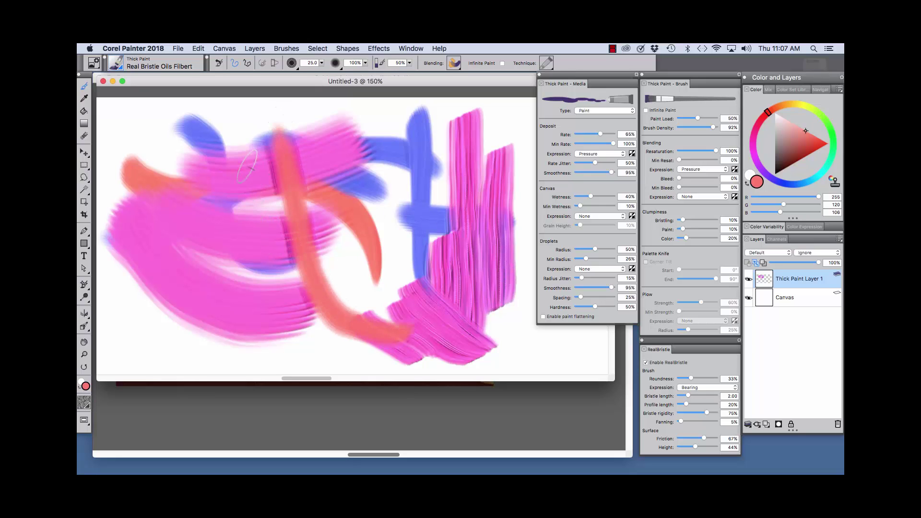
Paint three light-red Filbert strokes: one beside the long curved stroke and two along the lower edge of the magenta paint
{"action": "mouse_move", "coordinate": [248, 169]}
{"action": "left_mouse_down"}
{"action": "mouse_move", "coordinate": [264, 179]}
{"action": "mouse_move", "coordinate": [302, 271]}
{"action": "left_mouse_up"}
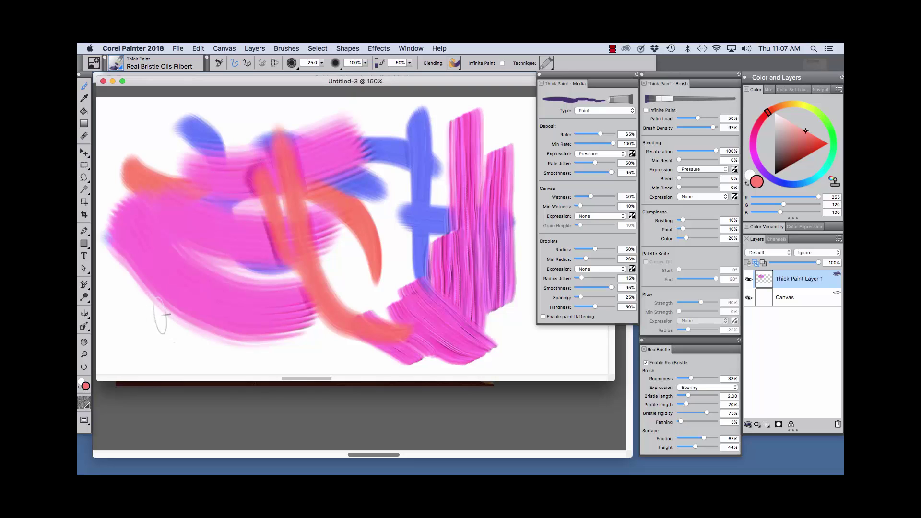
{"action": "left_click_drag", "start_coordinate": [163, 316], "coordinate": [256, 298]}
{"action": "left_click_drag", "start_coordinate": [182, 341], "coordinate": [317, 359]}
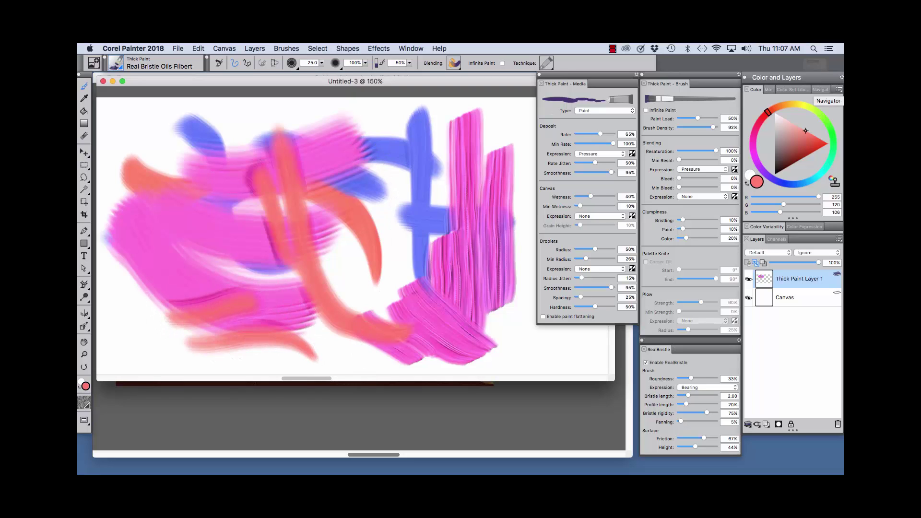
Paint two thin vertical and two broad horizontal blue strokes beside the magenta palette knife strokes with the Real Bristle Oils Flat brush
{"action": "left_click", "coordinate": [820, 89]}
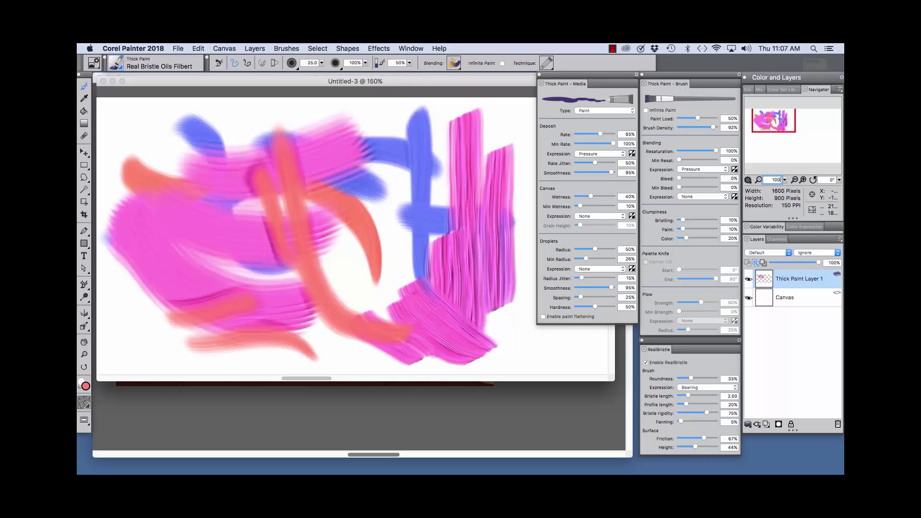
{"action": "key", "text": "Return"}
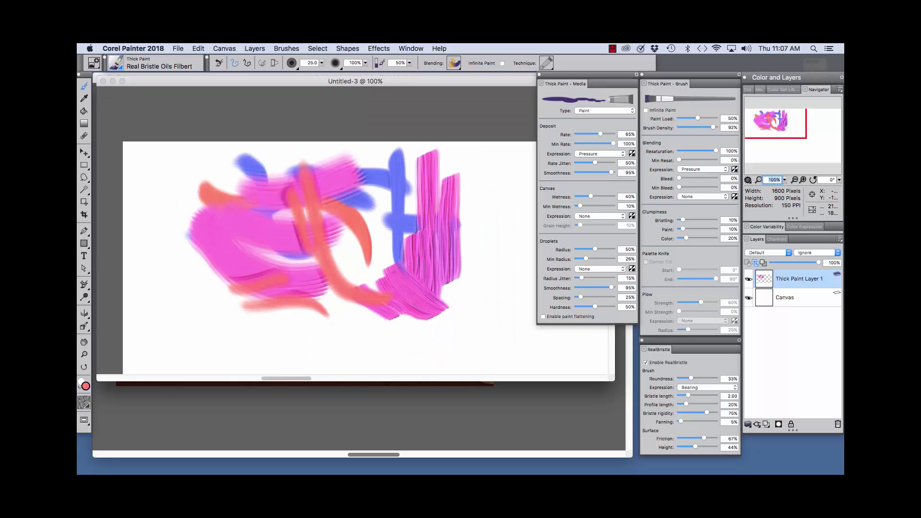
{"action": "left_click_drag", "start_coordinate": [317, 249], "coordinate": [295, 198]}
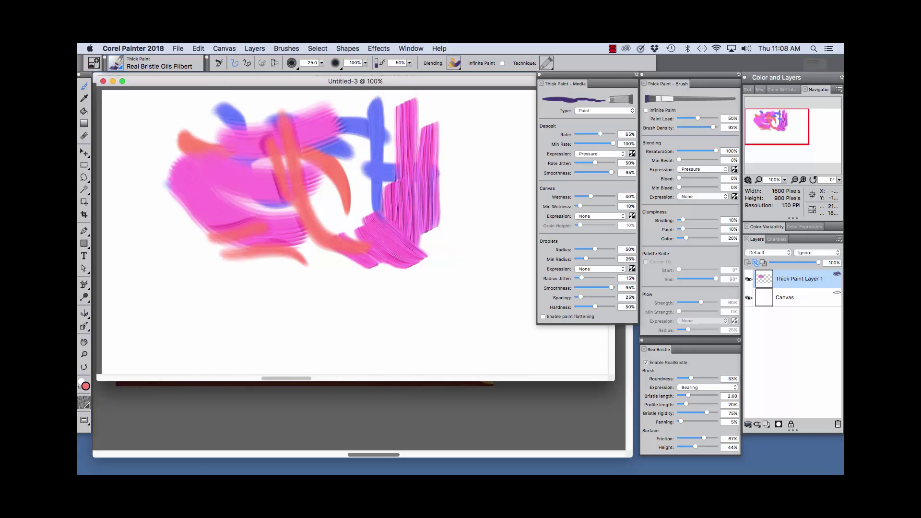
{"action": "key", "text": "super+b"}
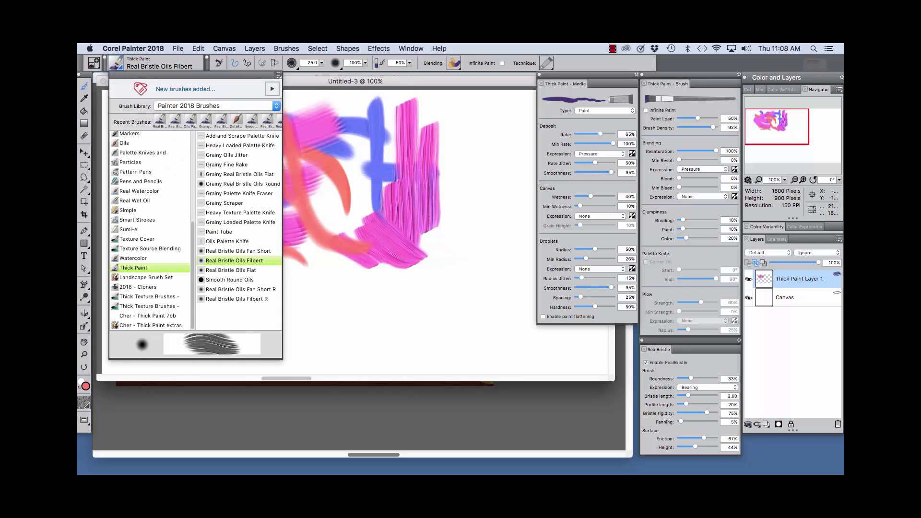
{"action": "left_click", "coordinate": [232, 270]}
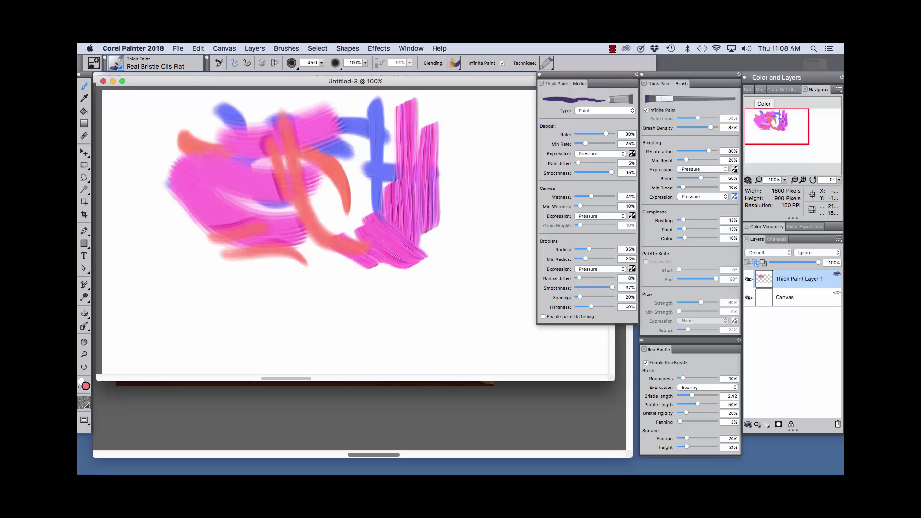
{"action": "left_click", "coordinate": [748, 90]}
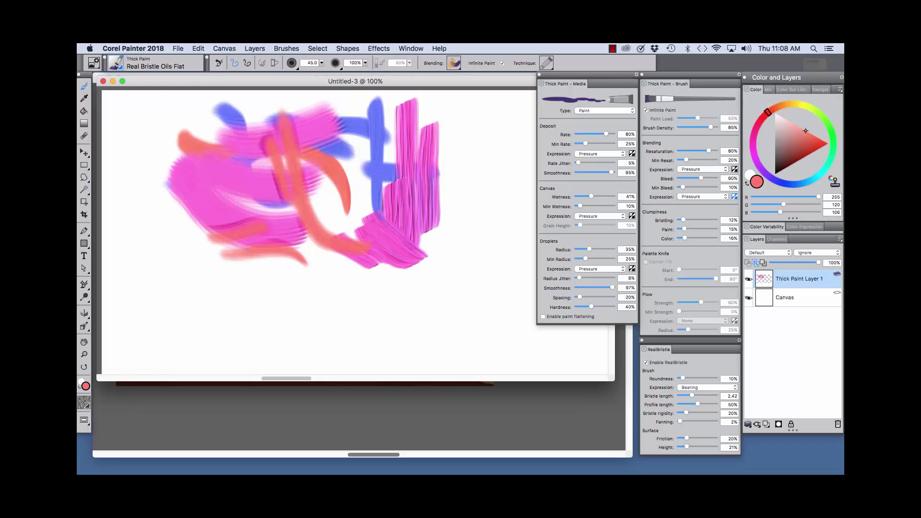
{"action": "left_click", "coordinate": [794, 185]}
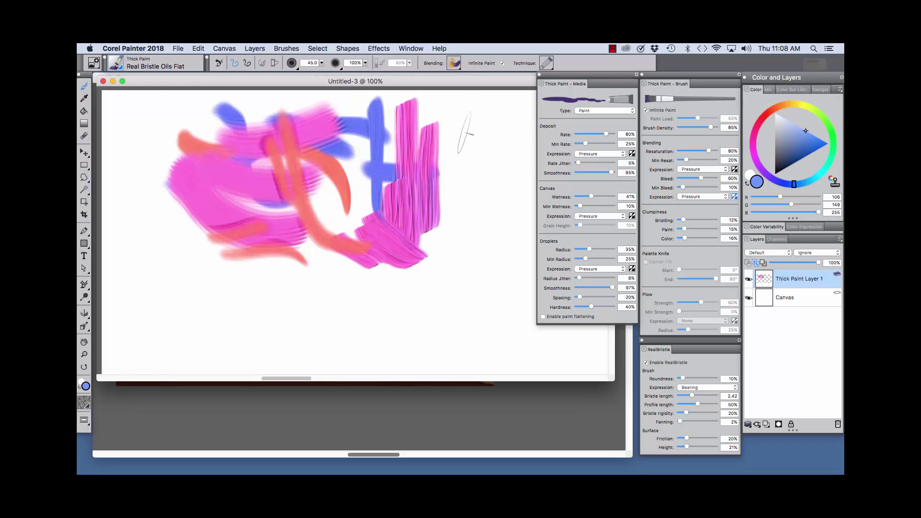
{"action": "left_click_drag", "start_coordinate": [466, 130], "coordinate": [458, 297]}
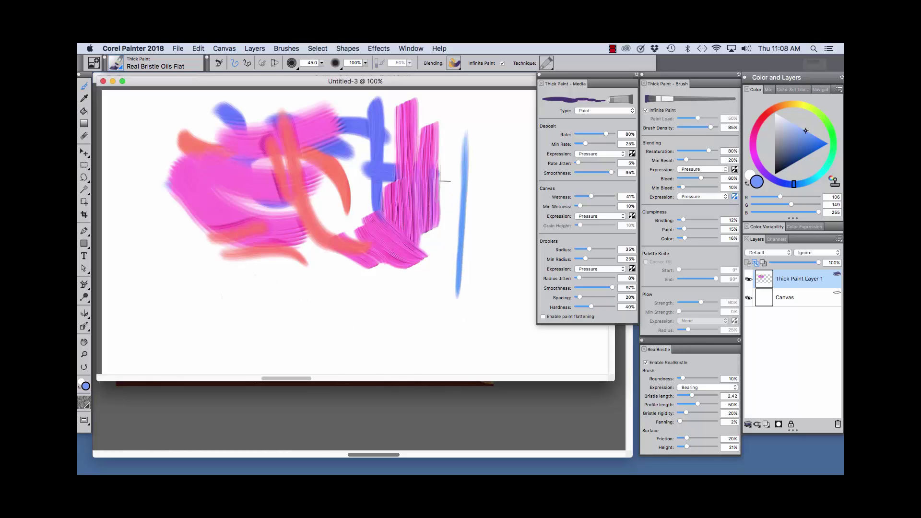
{"action": "left_click_drag", "start_coordinate": [485, 135], "coordinate": [481, 299]}
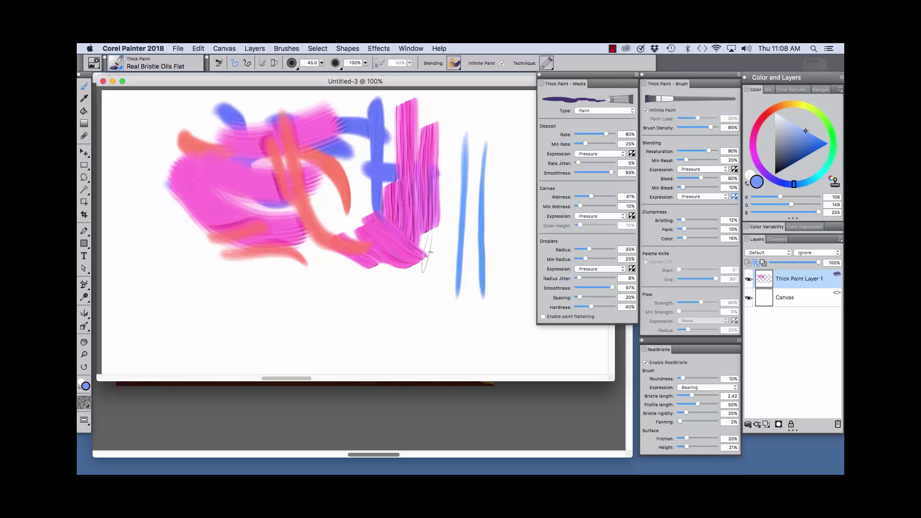
{"action": "left_click_drag", "start_coordinate": [434, 252], "coordinate": [514, 259]}
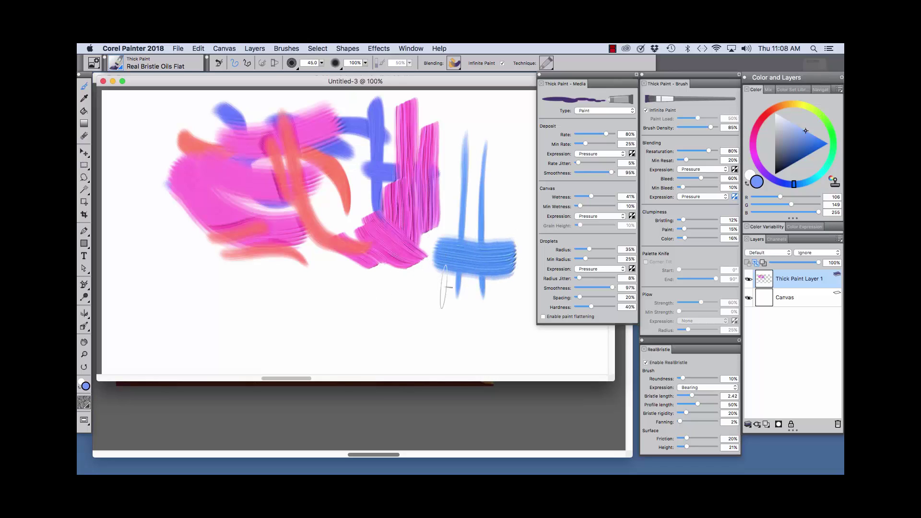
{"action": "mouse_move", "coordinate": [426, 295]}
{"action": "left_mouse_down"}
{"action": "mouse_move", "coordinate": [491, 299]}
{"action": "mouse_move", "coordinate": [526, 293]}
{"action": "left_mouse_up"}
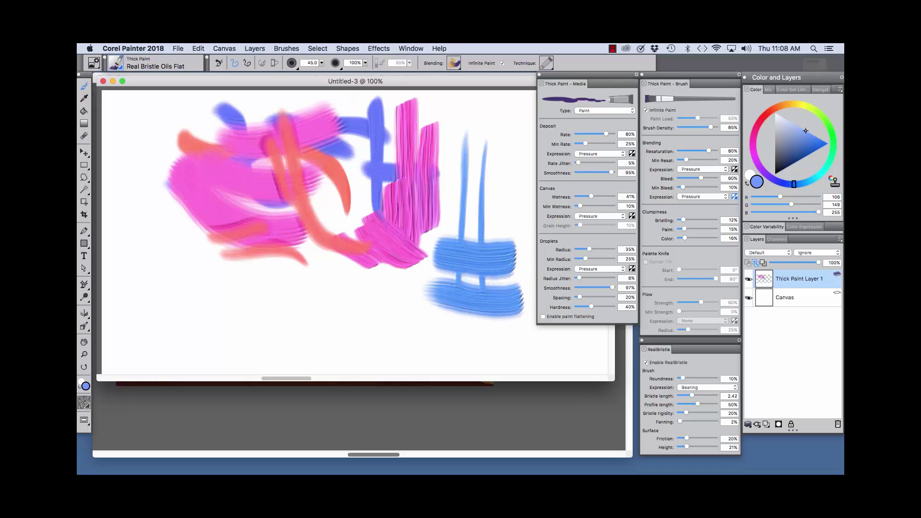
Paint broad magenta strokes over the horizontal blue strokes with the Real Bristle Oils Flat brush
{"action": "left_click", "coordinate": [752, 144]}
{"action": "mouse_move", "coordinate": [416, 300]}
{"action": "left_mouse_down"}
{"action": "mouse_move", "coordinate": [459, 299]}
{"action": "mouse_move", "coordinate": [424, 314]}
{"action": "mouse_move", "coordinate": [475, 290]}
{"action": "mouse_move", "coordinate": [418, 319]}
{"action": "mouse_move", "coordinate": [470, 300]}
{"action": "mouse_move", "coordinate": [405, 322]}
{"action": "mouse_move", "coordinate": [445, 304]}
{"action": "mouse_move", "coordinate": [439, 310]}
{"action": "mouse_move", "coordinate": [399, 317]}
{"action": "mouse_move", "coordinate": [454, 290]}
{"action": "mouse_move", "coordinate": [400, 310]}
{"action": "mouse_move", "coordinate": [501, 299]}
{"action": "mouse_move", "coordinate": [495, 294]}
{"action": "mouse_move", "coordinate": [443, 324]}
{"action": "mouse_move", "coordinate": [497, 300]}
{"action": "mouse_move", "coordinate": [491, 304]}
{"action": "mouse_move", "coordinate": [433, 326]}
{"action": "mouse_move", "coordinate": [507, 294]}
{"action": "mouse_move", "coordinate": [427, 320]}
{"action": "left_mouse_up"}
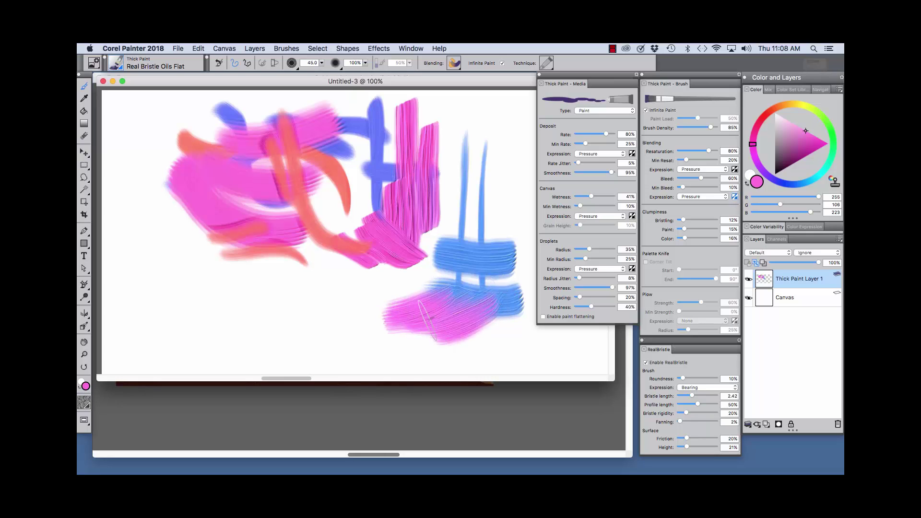
{"action": "mouse_move", "coordinate": [480, 265]}
{"action": "left_mouse_down"}
{"action": "mouse_move", "coordinate": [416, 285]}
{"action": "mouse_move", "coordinate": [464, 251]}
{"action": "mouse_move", "coordinate": [417, 269]}
{"action": "mouse_move", "coordinate": [469, 240]}
{"action": "mouse_move", "coordinate": [445, 242]}
{"action": "mouse_move", "coordinate": [478, 243]}
{"action": "mouse_move", "coordinate": [523, 209]}
{"action": "mouse_move", "coordinate": [473, 256]}
{"action": "mouse_move", "coordinate": [510, 216]}
{"action": "left_mouse_up"}
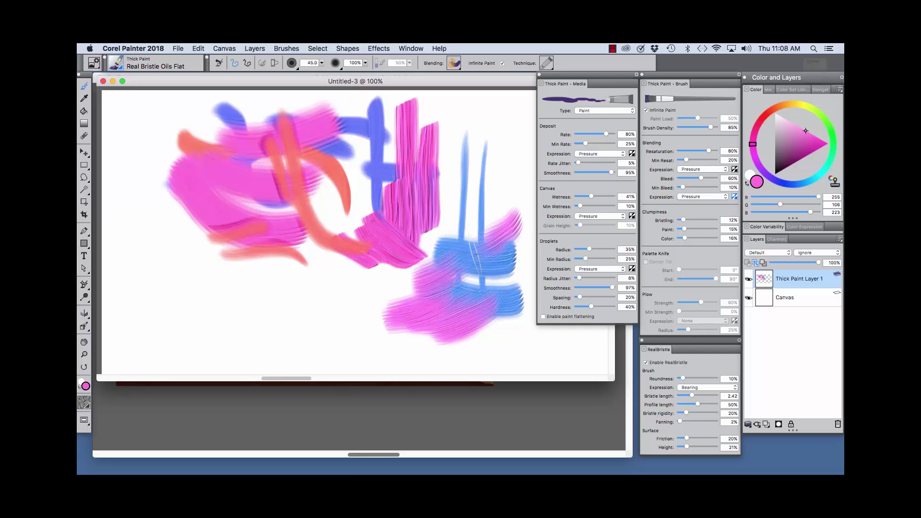
{"action": "left_click_drag", "start_coordinate": [476, 255], "coordinate": [464, 263]}
Paint one magenta stroke, three purple strokes and several crossing blue strokes across the lower canvas with the Smooth Round Oils brush
{"action": "left_click", "coordinate": [116, 63]}
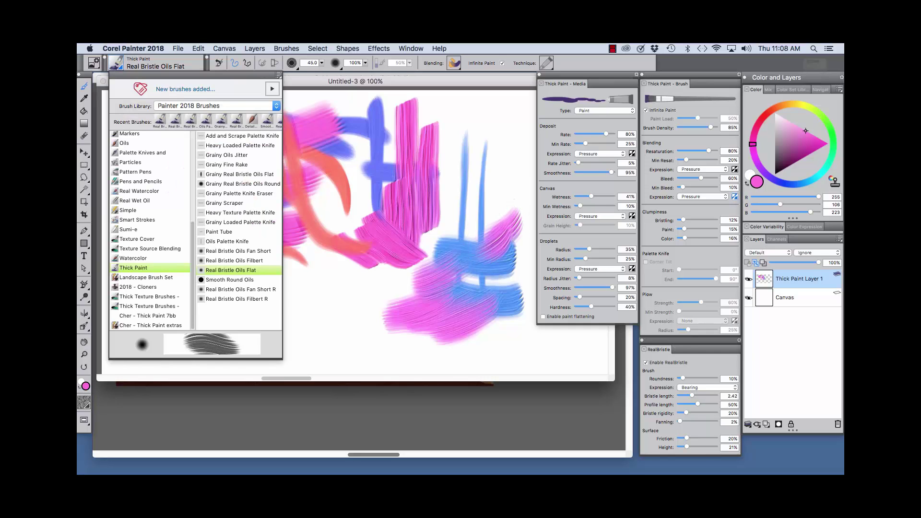
{"action": "left_click", "coordinate": [229, 280]}
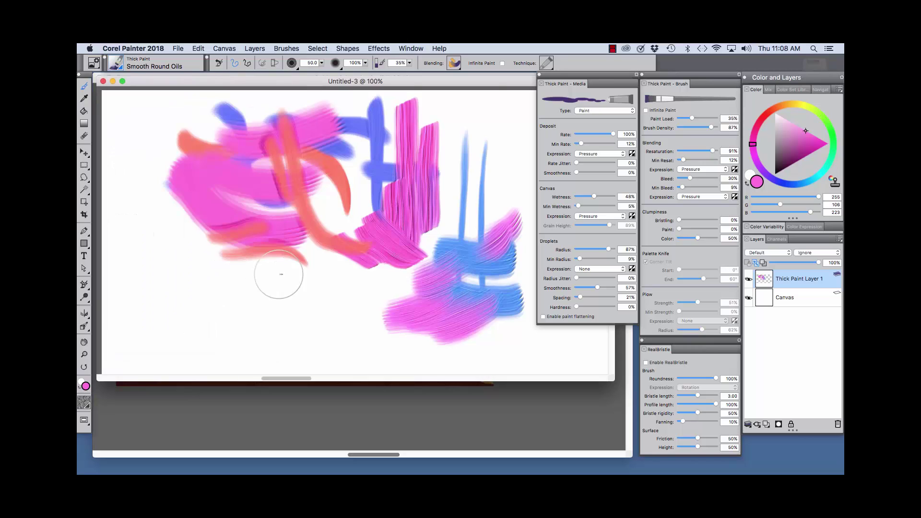
{"action": "mouse_move", "coordinate": [150, 286]}
{"action": "left_mouse_down"}
{"action": "mouse_move", "coordinate": [139, 283]}
{"action": "mouse_move", "coordinate": [185, 296]}
{"action": "mouse_move", "coordinate": [312, 281]}
{"action": "left_mouse_up"}
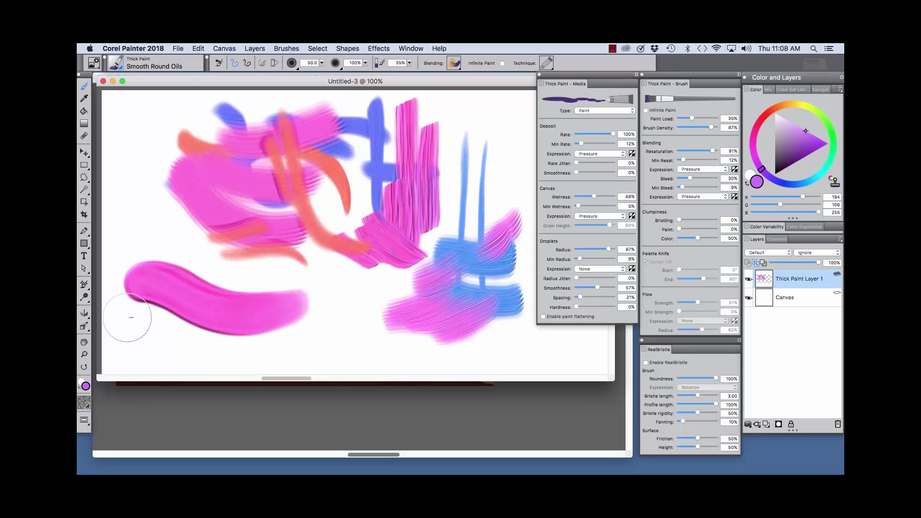
{"action": "mouse_move", "coordinate": [126, 311]}
{"action": "left_mouse_down"}
{"action": "mouse_move", "coordinate": [225, 335]}
{"action": "mouse_move", "coordinate": [269, 331]}
{"action": "left_mouse_up"}
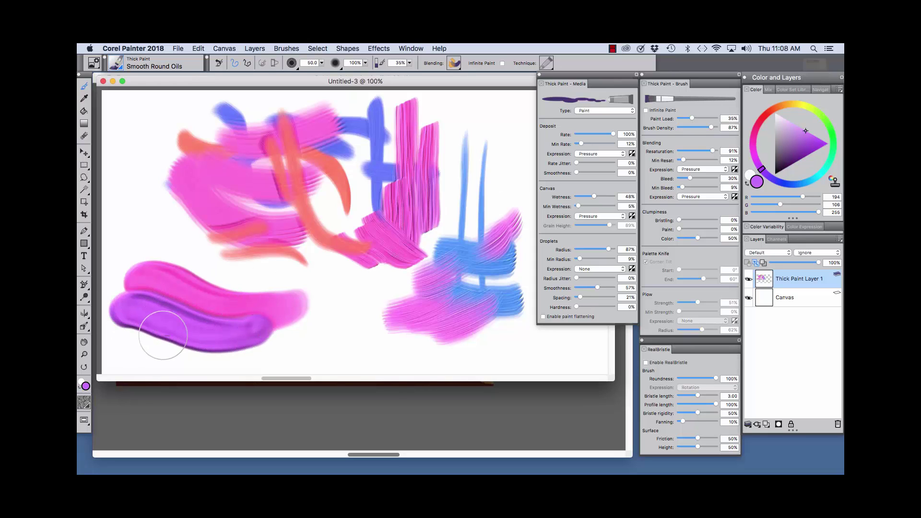
{"action": "left_click_drag", "start_coordinate": [126, 341], "coordinate": [312, 345]}
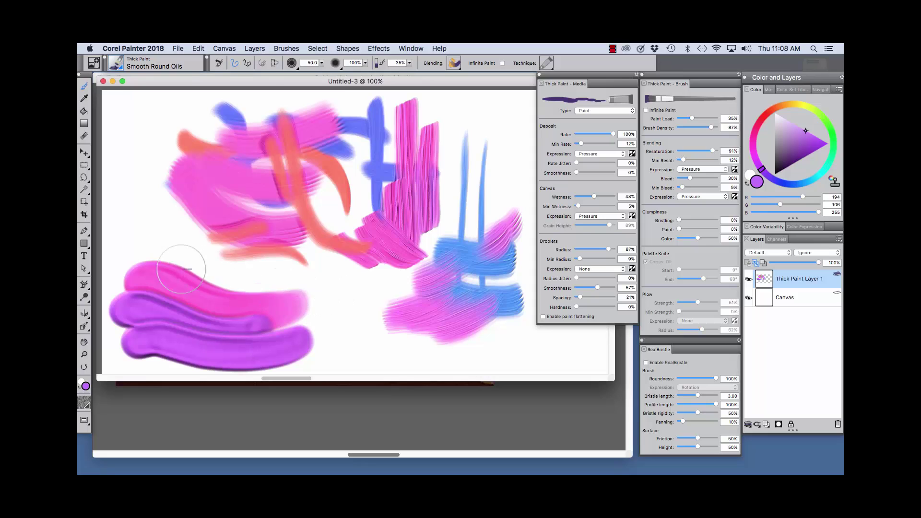
{"action": "mouse_move", "coordinate": [182, 258]}
{"action": "left_mouse_down"}
{"action": "mouse_move", "coordinate": [282, 294]}
{"action": "mouse_move", "coordinate": [343, 280]}
{"action": "left_mouse_up"}
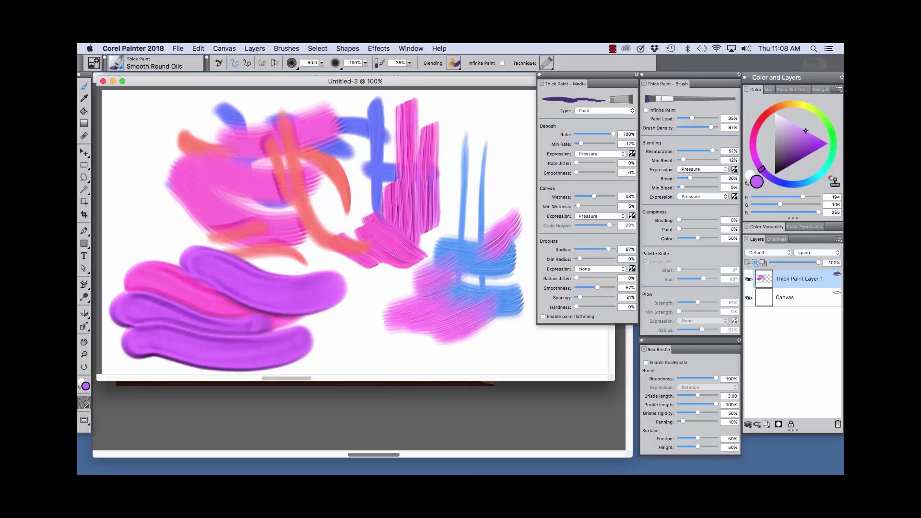
{"action": "left_click", "coordinate": [780, 182]}
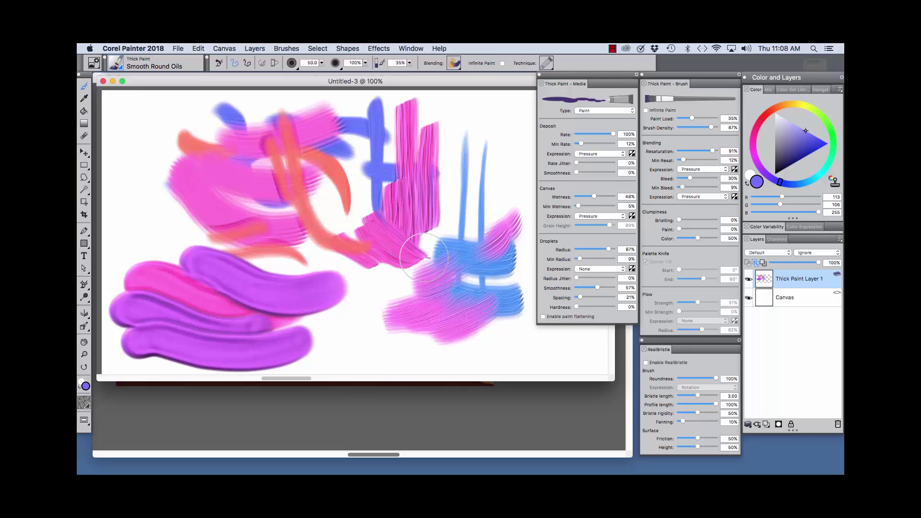
{"action": "mouse_move", "coordinate": [295, 266]}
{"action": "left_mouse_down"}
{"action": "mouse_move", "coordinate": [411, 298]}
{"action": "mouse_move", "coordinate": [370, 293]}
{"action": "mouse_move", "coordinate": [290, 326]}
{"action": "mouse_move", "coordinate": [309, 334]}
{"action": "mouse_move", "coordinate": [403, 348]}
{"action": "mouse_move", "coordinate": [497, 338]}
{"action": "left_mouse_up"}
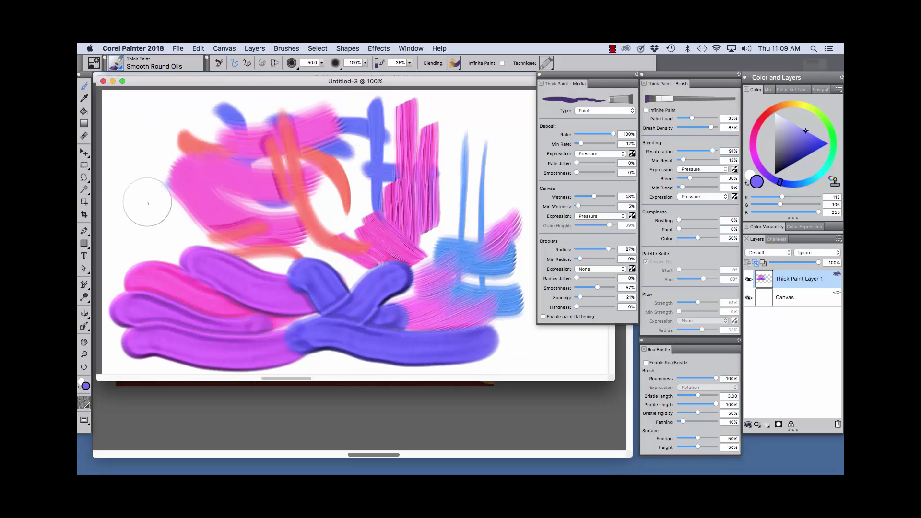
Paint a winding blue line in the canvas's upper-left area with the Paint Tube brush
{"action": "left_click", "coordinate": [117, 63]}
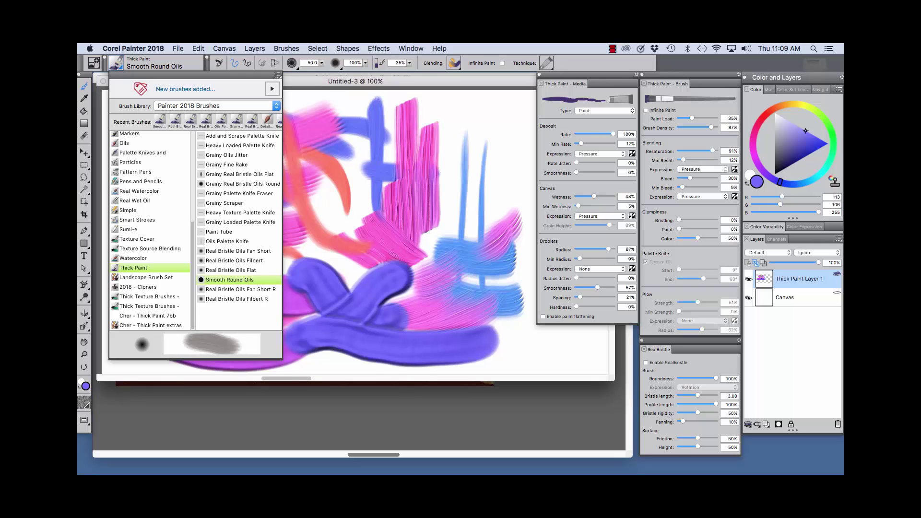
{"action": "left_click", "coordinate": [219, 232]}
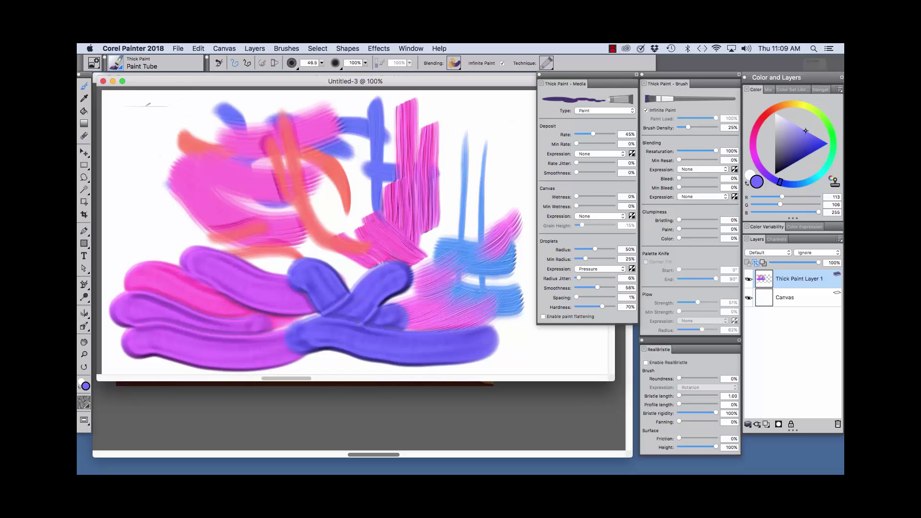
{"action": "mouse_move", "coordinate": [151, 107]}
{"action": "left_mouse_down"}
{"action": "mouse_move", "coordinate": [143, 143]}
{"action": "mouse_move", "coordinate": [152, 158]}
{"action": "mouse_move", "coordinate": [208, 182]}
{"action": "mouse_move", "coordinate": [206, 206]}
{"action": "left_mouse_up"}
Paint several long vertical blue strokes down through the existing strokes on the canvas's right side with the Grainy Fine Rake brush
{"action": "left_click", "coordinate": [152, 63]}
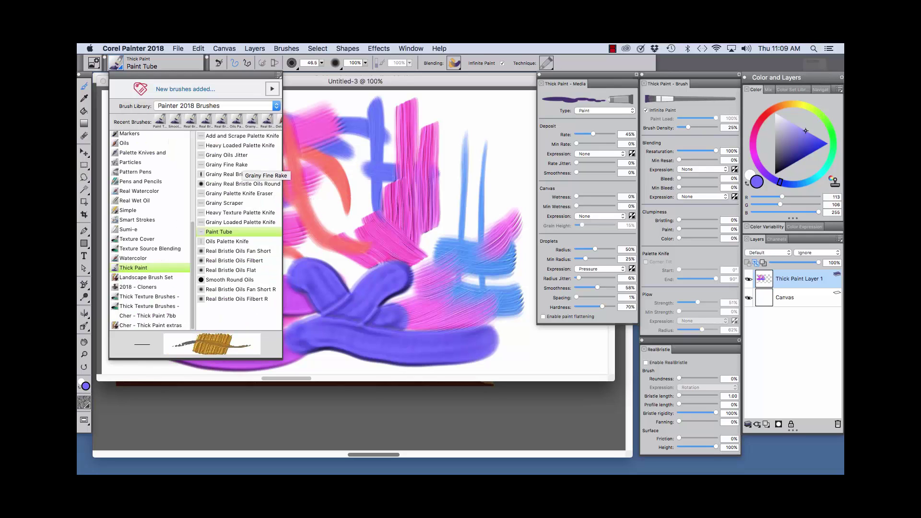
{"action": "left_click", "coordinate": [232, 165]}
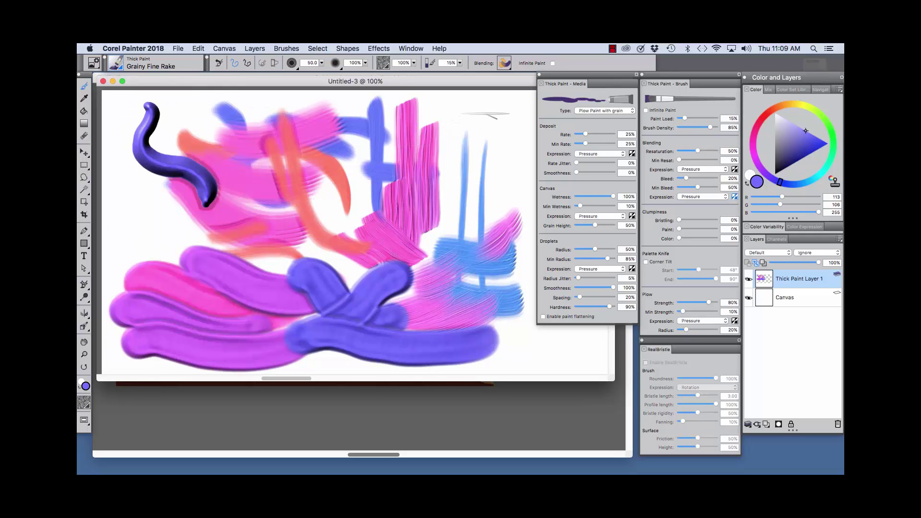
{"action": "mouse_move", "coordinate": [488, 122]}
{"action": "left_mouse_down"}
{"action": "mouse_move", "coordinate": [476, 202]}
{"action": "mouse_move", "coordinate": [511, 133]}
{"action": "mouse_move", "coordinate": [499, 226]}
{"action": "left_mouse_up"}
{"action": "left_click_drag", "start_coordinate": [444, 120], "coordinate": [437, 374]}
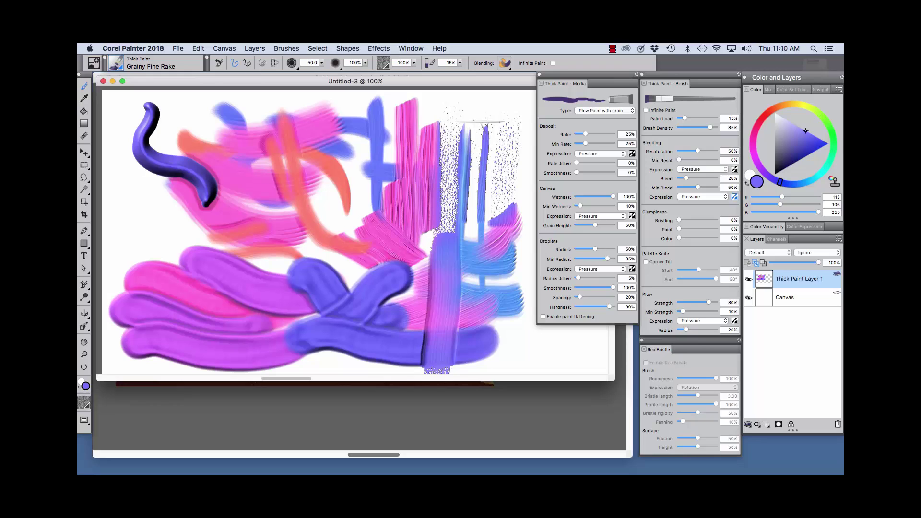
{"action": "left_click_drag", "start_coordinate": [486, 194], "coordinate": [490, 373]}
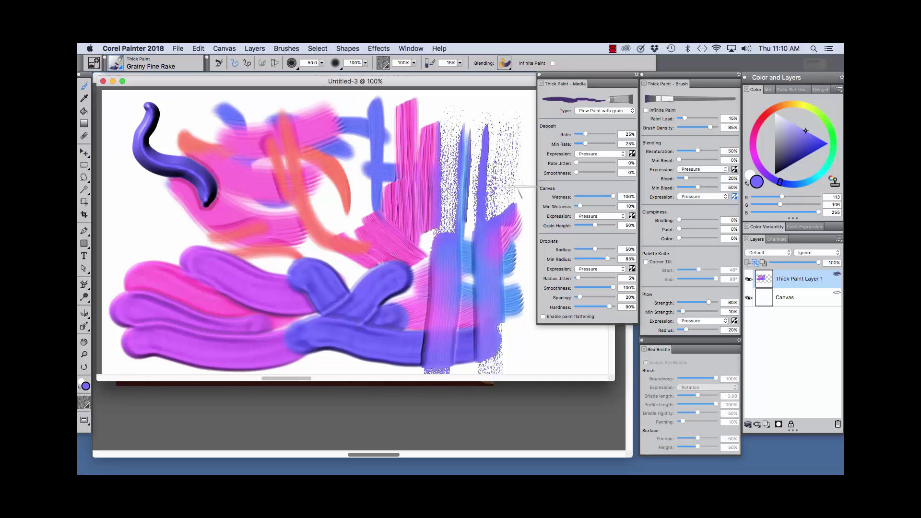
{"action": "left_click_drag", "start_coordinate": [517, 198], "coordinate": [532, 376]}
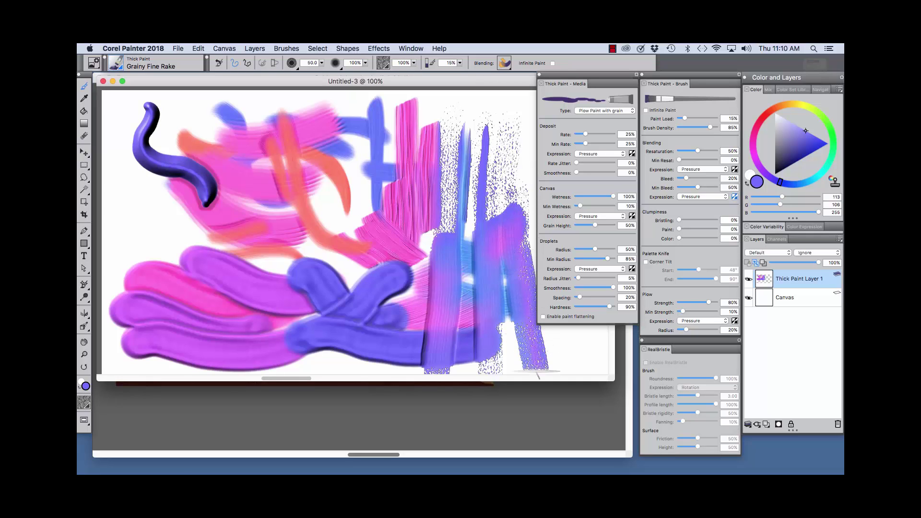
{"action": "left_click_drag", "start_coordinate": [406, 249], "coordinate": [403, 381]}
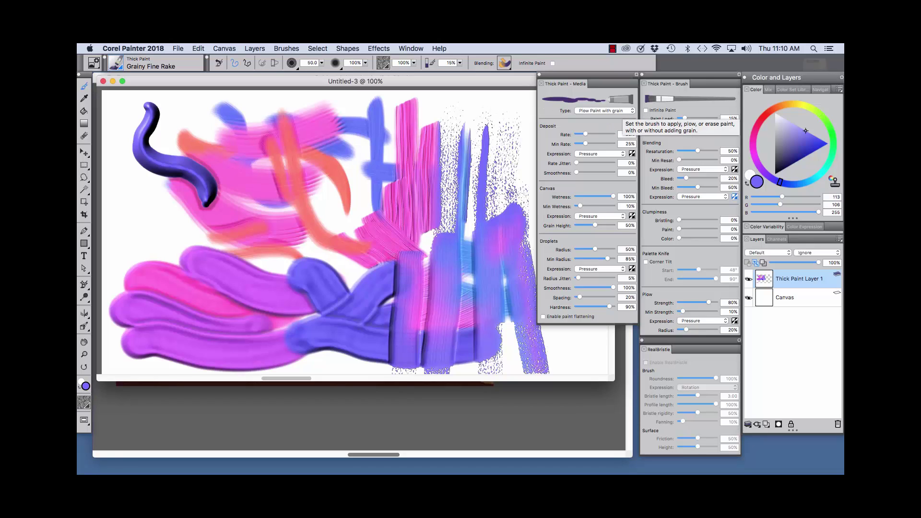
Set the Grainy Fine Rake's media type to Paint and paint a vertical blue stroke over the grainy area at the upper right
{"action": "left_click", "coordinate": [604, 111]}
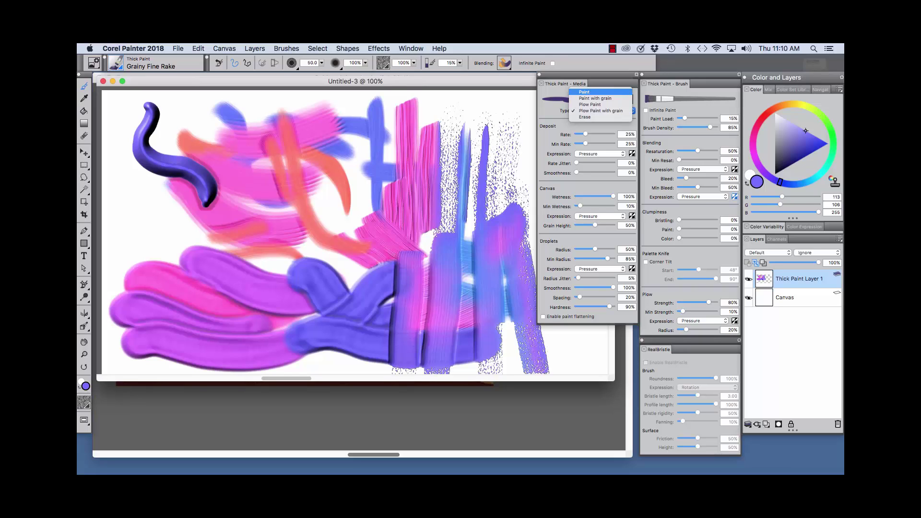
{"action": "left_click", "coordinate": [585, 92]}
{"action": "left_click", "coordinate": [600, 110]}
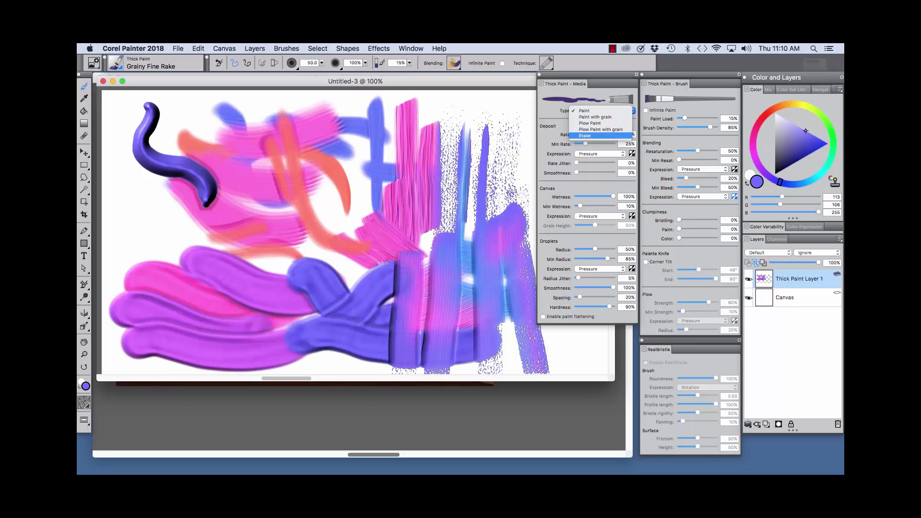
{"action": "key", "text": "Escape"}
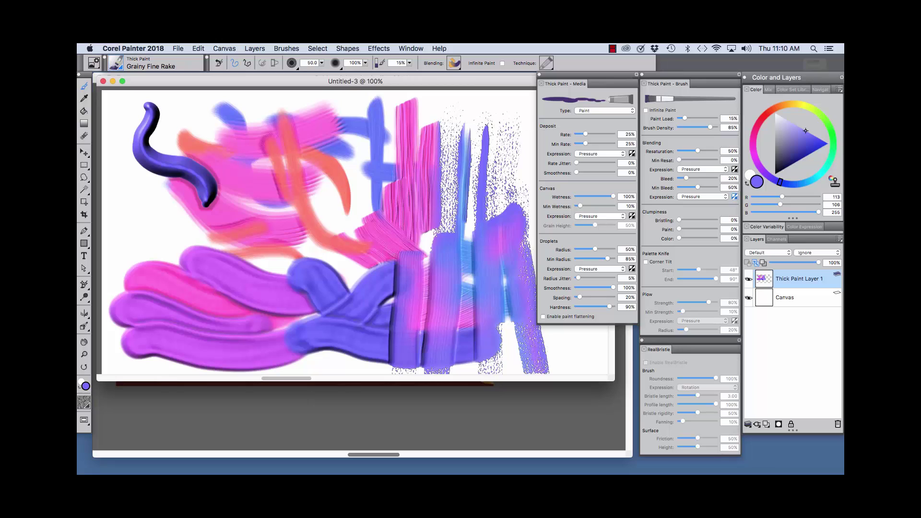
{"action": "left_click_drag", "start_coordinate": [504, 100], "coordinate": [501, 237]}
Set the Grainy Fine Rake's media type to Plow Paint with grain and paint blue and pale yellow strokes down the canvas's right side
{"action": "left_click", "coordinate": [602, 110]}
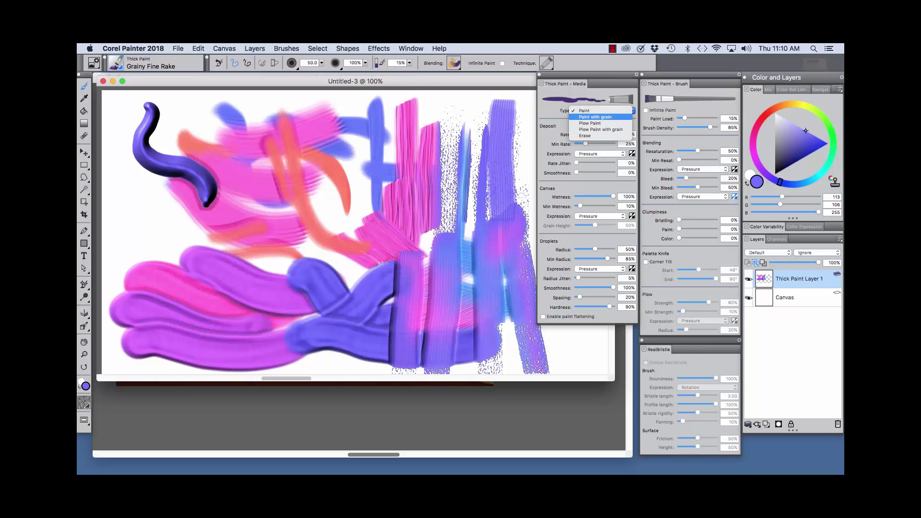
{"action": "left_click", "coordinate": [600, 129]}
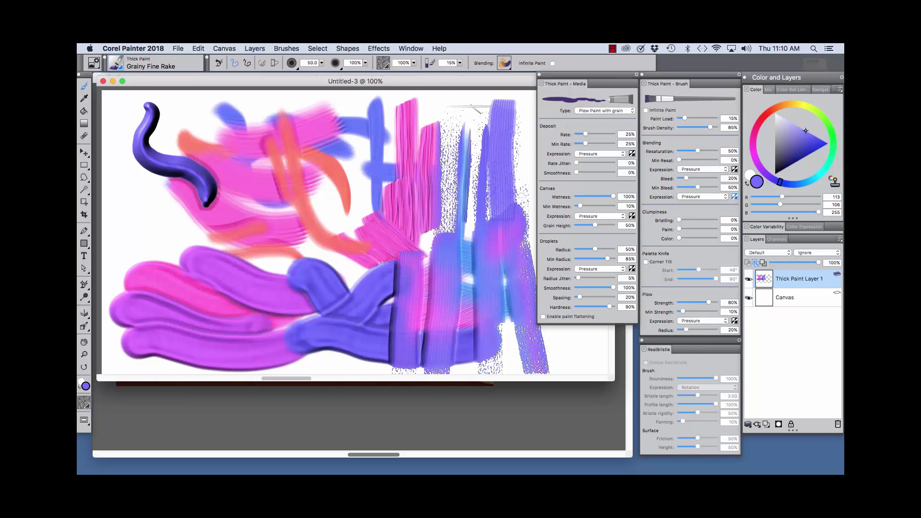
{"action": "left_click_drag", "start_coordinate": [475, 139], "coordinate": [472, 301]}
{"action": "left_click", "coordinate": [788, 104]}
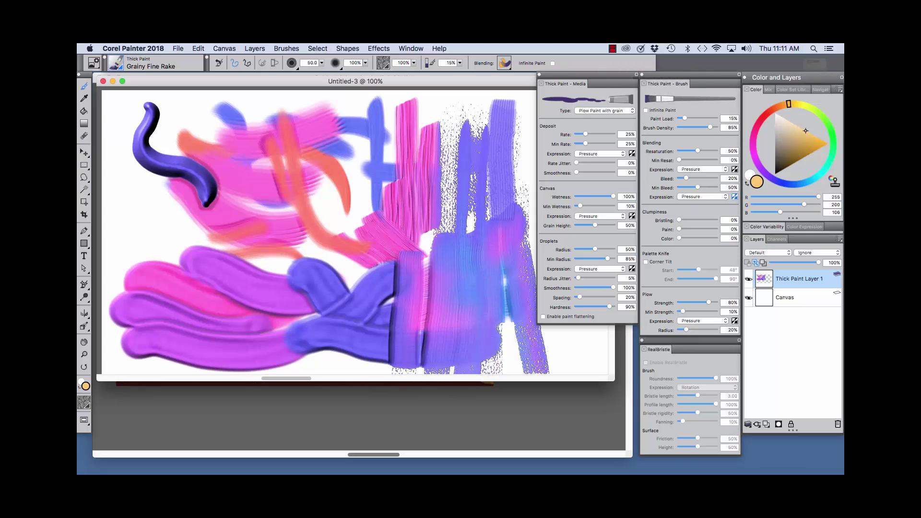
{"action": "left_click_drag", "start_coordinate": [806, 131], "coordinate": [796, 125]}
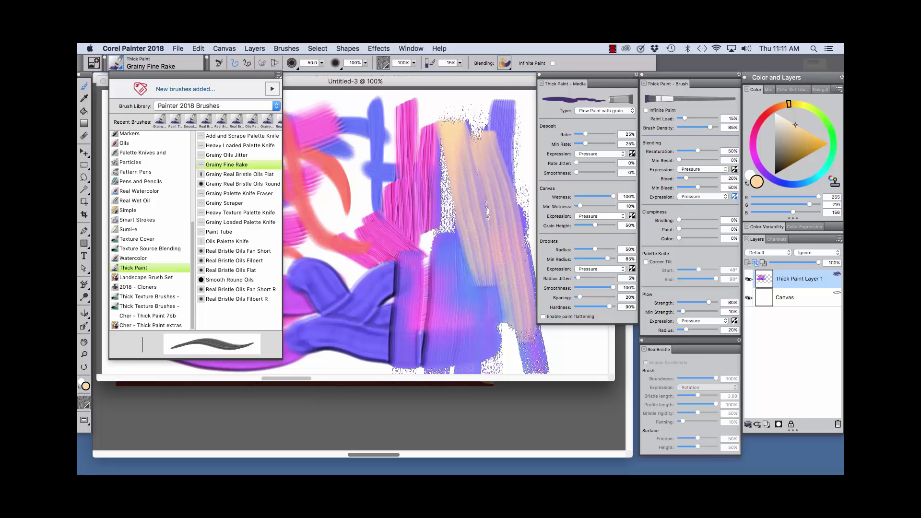
Paint pale yellow strokes with the Oils Palette Knife, pulling through the blue and magenta paint on the canvas's lower right
{"action": "left_click", "coordinate": [246, 263]}
{"action": "left_click_drag", "start_coordinate": [439, 178], "coordinate": [480, 348]}
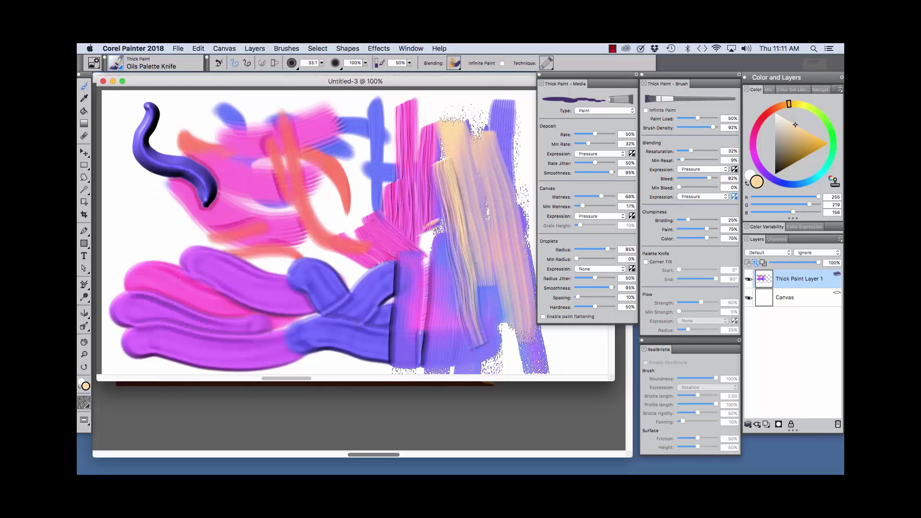
{"action": "left_click_drag", "start_coordinate": [432, 224], "coordinate": [456, 352]}
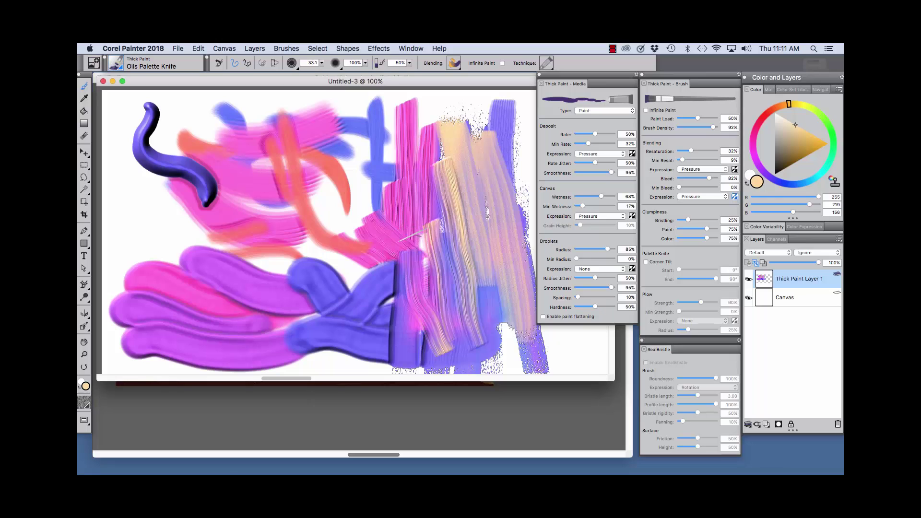
{"action": "mouse_move", "coordinate": [406, 224]}
{"action": "left_mouse_down"}
{"action": "mouse_move", "coordinate": [440, 329]}
{"action": "mouse_move", "coordinate": [473, 354]}
{"action": "left_mouse_up"}
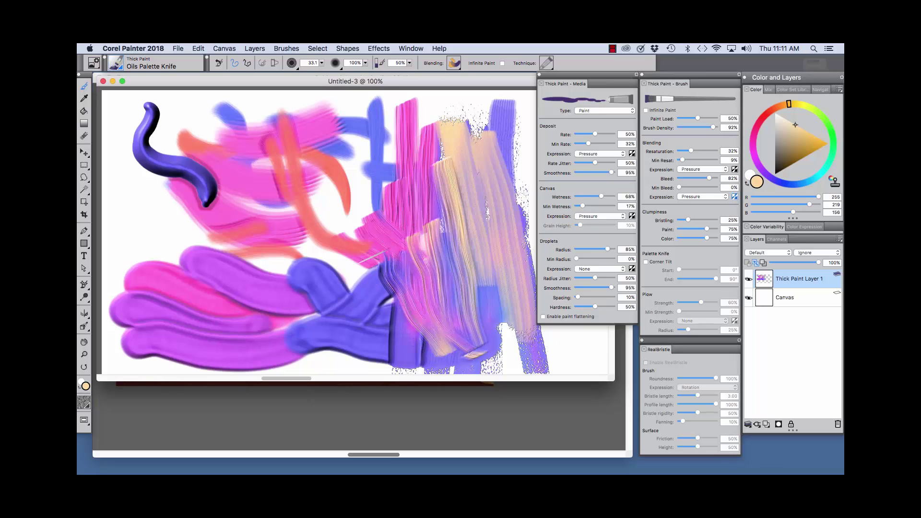
{"action": "mouse_move", "coordinate": [358, 249]}
{"action": "left_mouse_down"}
{"action": "mouse_move", "coordinate": [399, 322]}
{"action": "mouse_move", "coordinate": [439, 358]}
{"action": "left_mouse_up"}
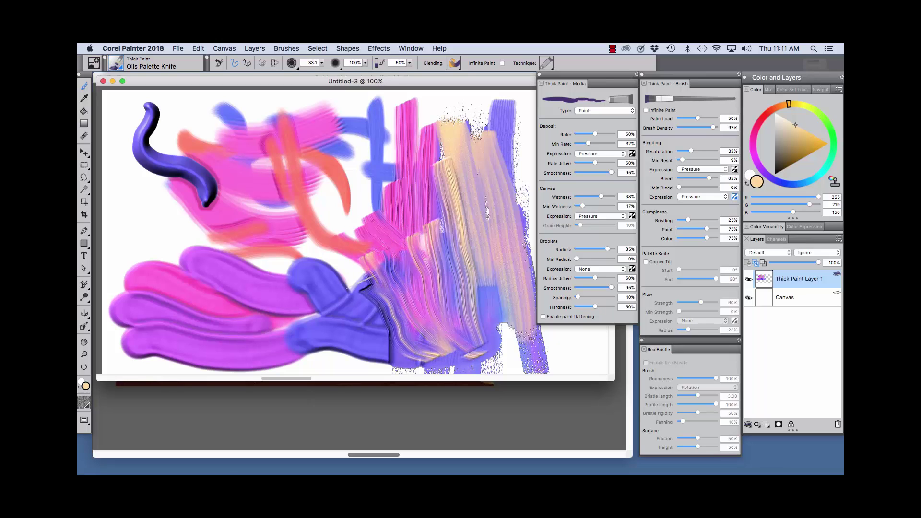
{"action": "mouse_move", "coordinate": [335, 279]}
{"action": "left_mouse_down"}
{"action": "mouse_move", "coordinate": [382, 331]}
{"action": "mouse_move", "coordinate": [432, 355]}
{"action": "mouse_move", "coordinate": [532, 345]}
{"action": "left_mouse_up"}
Paint diagonal Oils Palette Knife strokes through the winding dark blue line and magenta paint in the canvas's upper-left area
{"action": "mouse_move", "coordinate": [168, 127]}
{"action": "left_mouse_down"}
{"action": "mouse_move", "coordinate": [194, 194]}
{"action": "mouse_move", "coordinate": [225, 227]}
{"action": "left_mouse_up"}
{"action": "left_click_drag", "start_coordinate": [173, 108], "coordinate": [219, 219]}
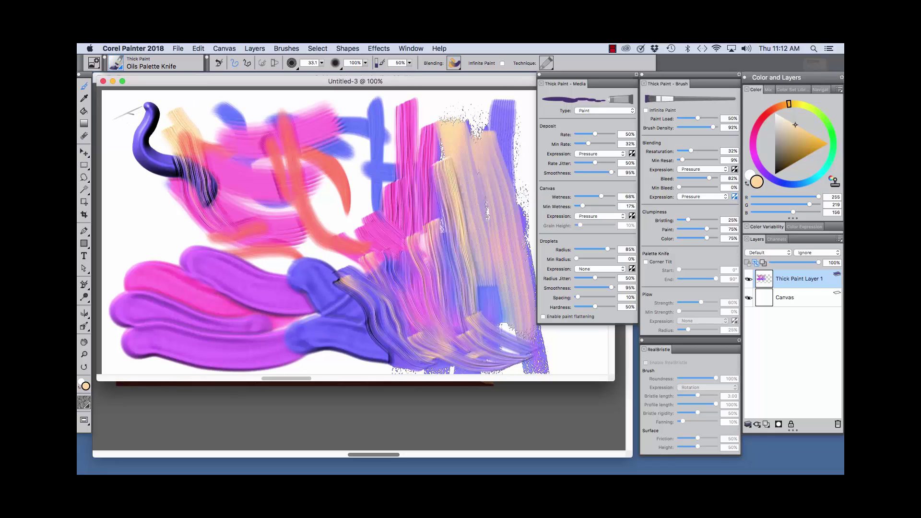
{"action": "left_click_drag", "start_coordinate": [130, 113], "coordinate": [270, 250]}
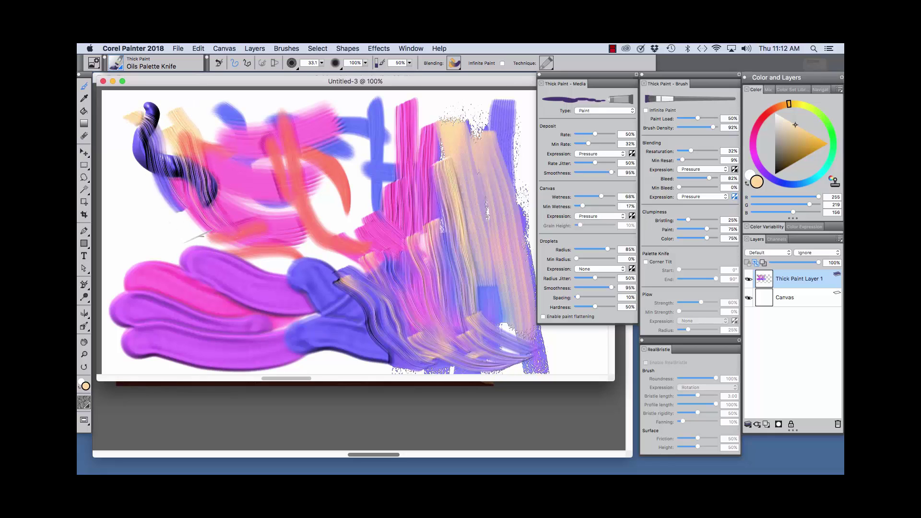
{"action": "mouse_move", "coordinate": [195, 237]}
{"action": "left_mouse_down"}
{"action": "mouse_move", "coordinate": [175, 192]}
{"action": "mouse_move", "coordinate": [125, 153]}
{"action": "mouse_move", "coordinate": [107, 126]}
{"action": "left_mouse_up"}
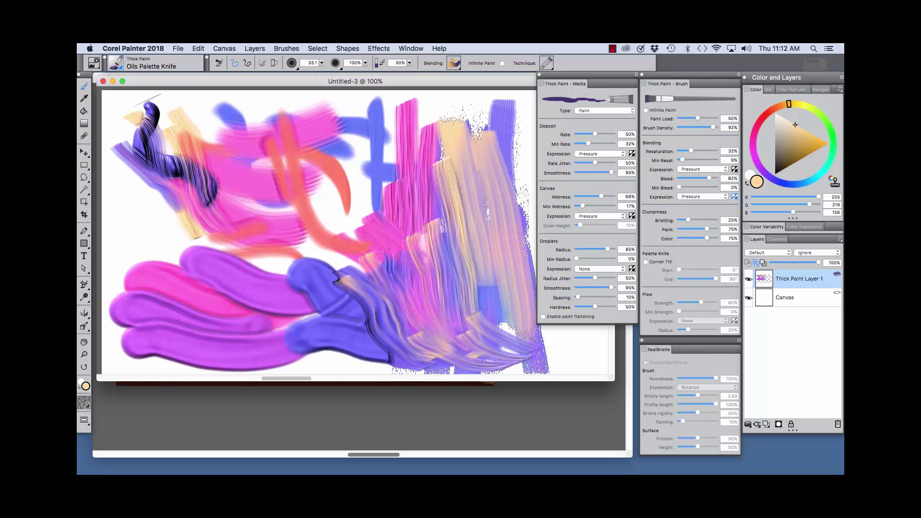
{"action": "left_click_drag", "start_coordinate": [139, 94], "coordinate": [223, 168]}
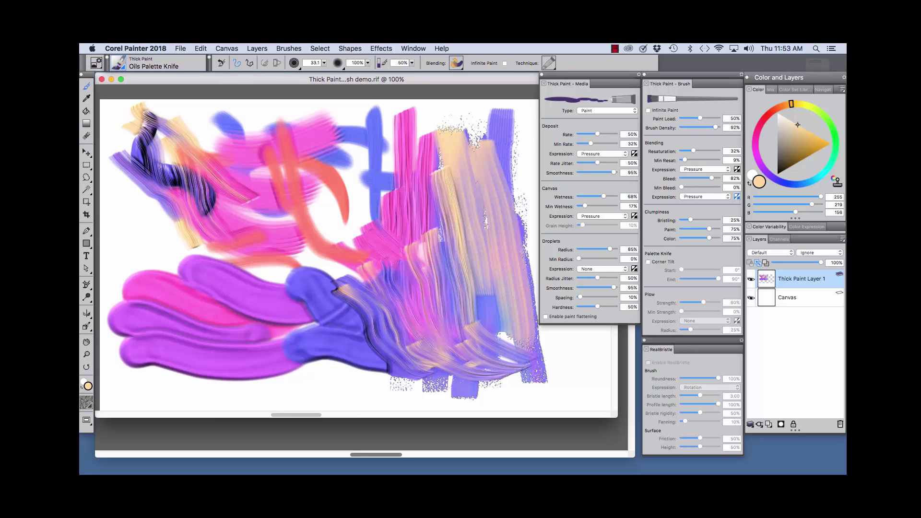
Open the canvas's Surface Lighting settings and set the directional lighting brightness to 0.92
{"action": "left_click", "coordinate": [226, 48]}
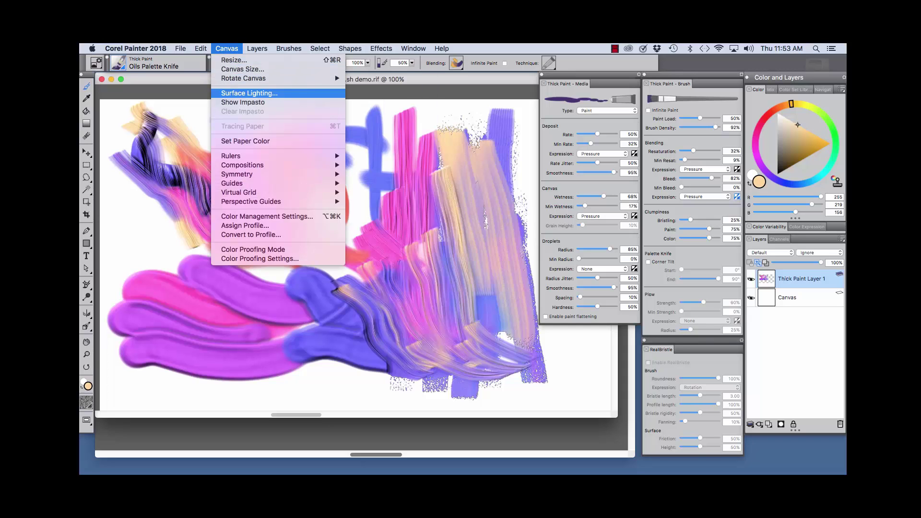
{"action": "key", "text": "Return"}
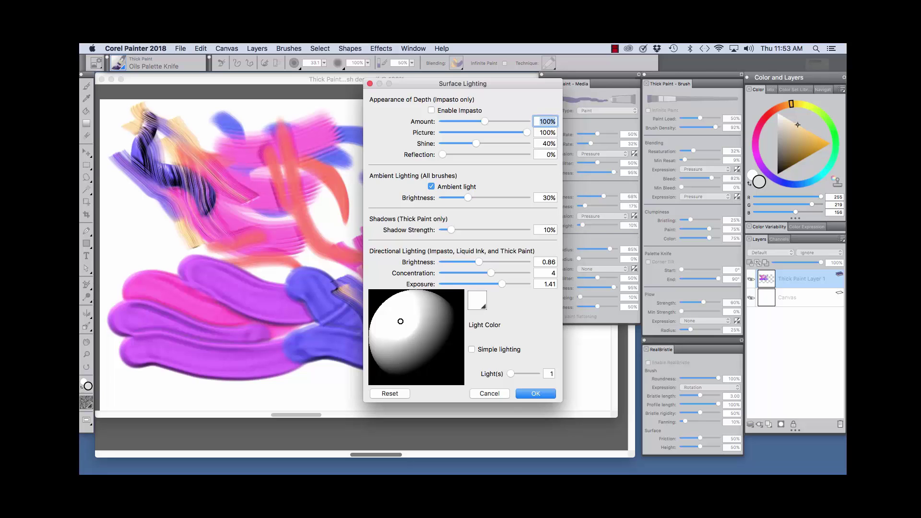
{"action": "left_click_drag", "start_coordinate": [468, 198], "coordinate": [470, 198]}
{"action": "mouse_move", "coordinate": [451, 230]}
{"action": "left_mouse_down"}
{"action": "mouse_move", "coordinate": [463, 230]}
{"action": "mouse_move", "coordinate": [450, 230]}
{"action": "left_mouse_up"}
{"action": "left_click_drag", "start_coordinate": [479, 261], "coordinate": [481, 262]}
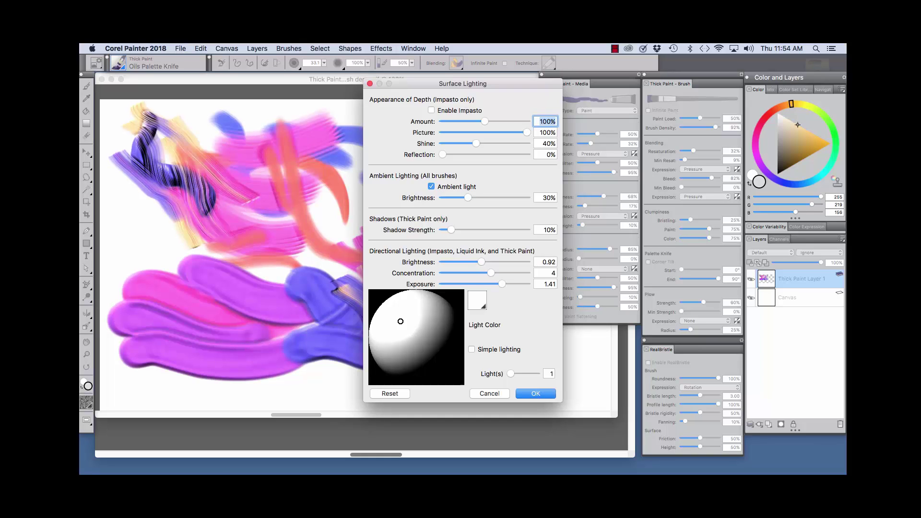
Try a golden yellow light color for the surface lighting and return it to white
{"action": "left_click", "coordinate": [478, 300]}
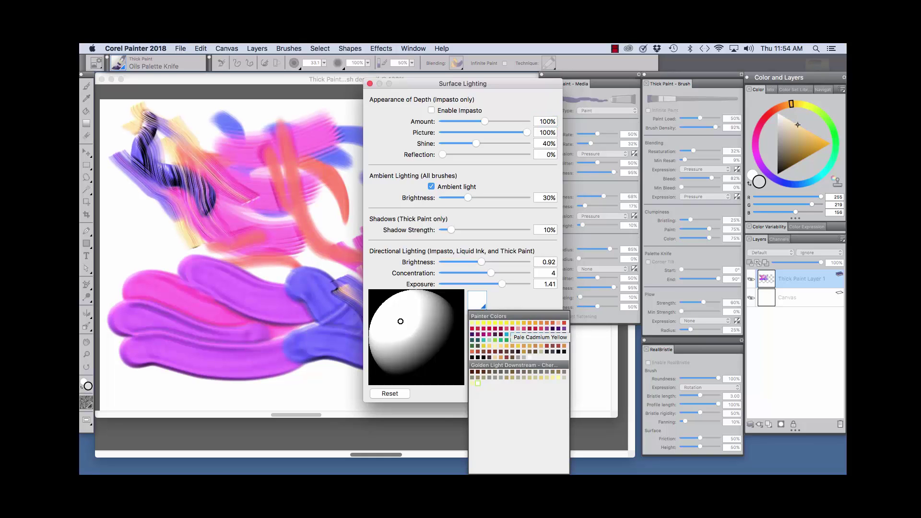
{"action": "left_click", "coordinate": [524, 329]}
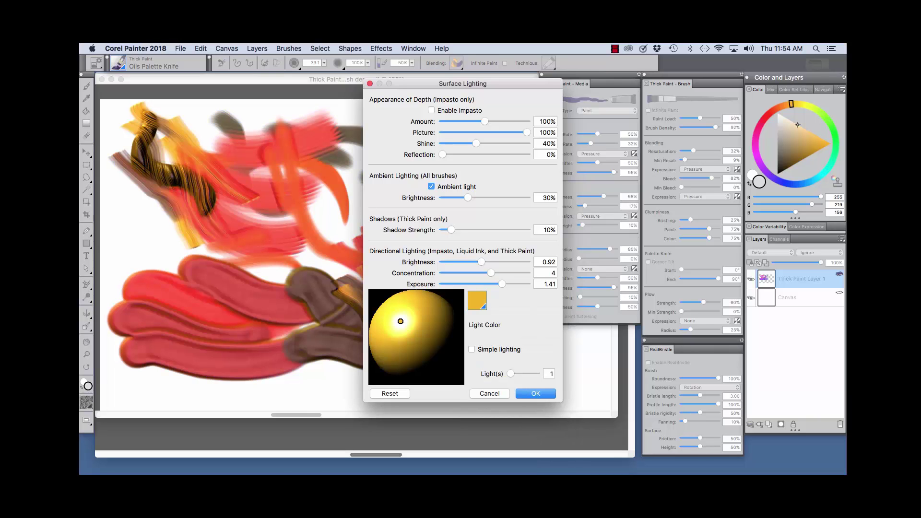
{"action": "left_click", "coordinate": [477, 300]}
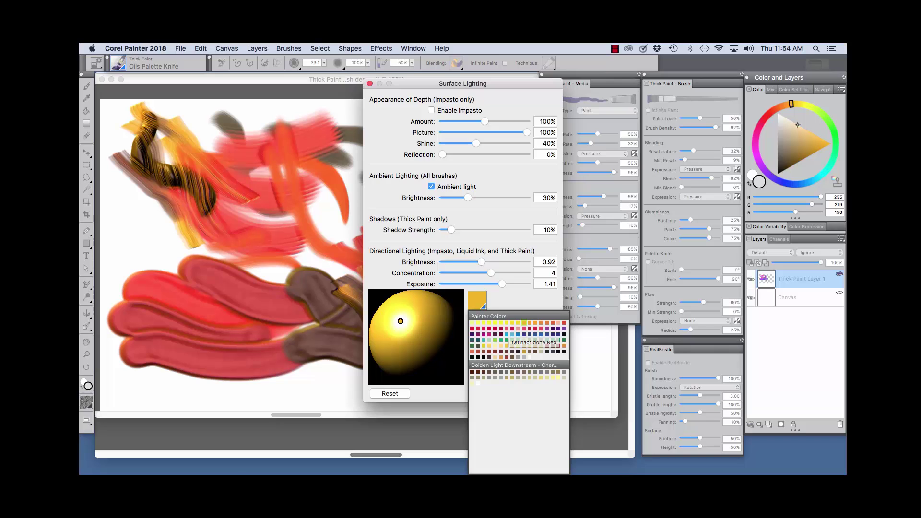
{"action": "left_click", "coordinate": [527, 372]}
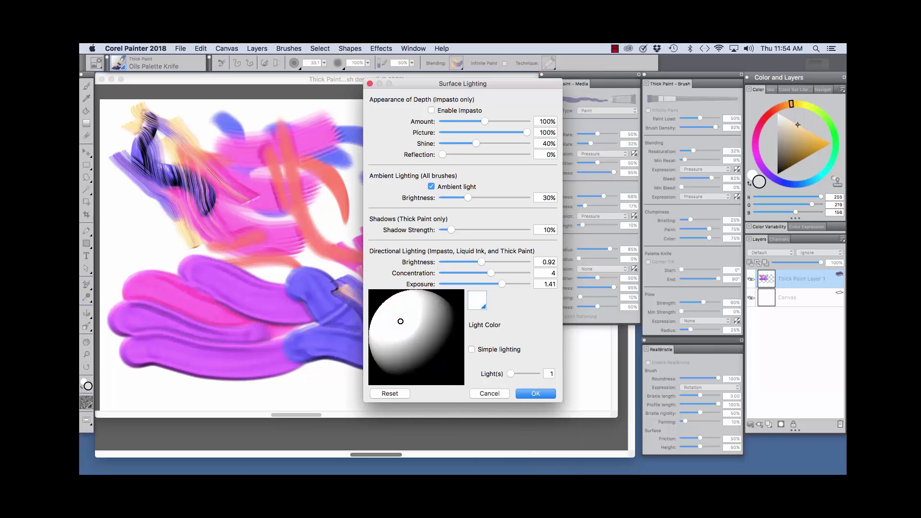
Nudge the light's position on the lighting sphere, try Simple lighting on and off, and accept the surface lighting settings
{"action": "mouse_move", "coordinate": [401, 321]}
{"action": "left_mouse_down"}
{"action": "mouse_move", "coordinate": [427, 312]}
{"action": "mouse_move", "coordinate": [402, 321]}
{"action": "left_mouse_up"}
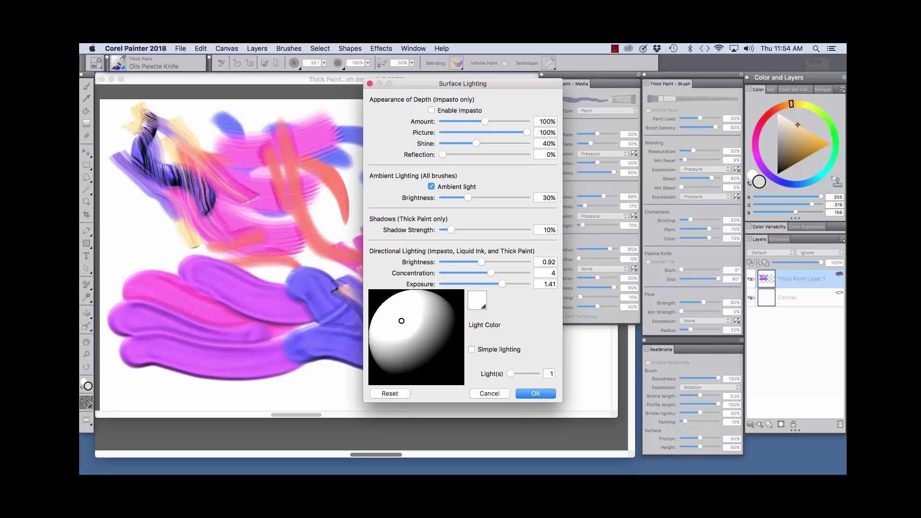
{"action": "left_click", "coordinate": [471, 350]}
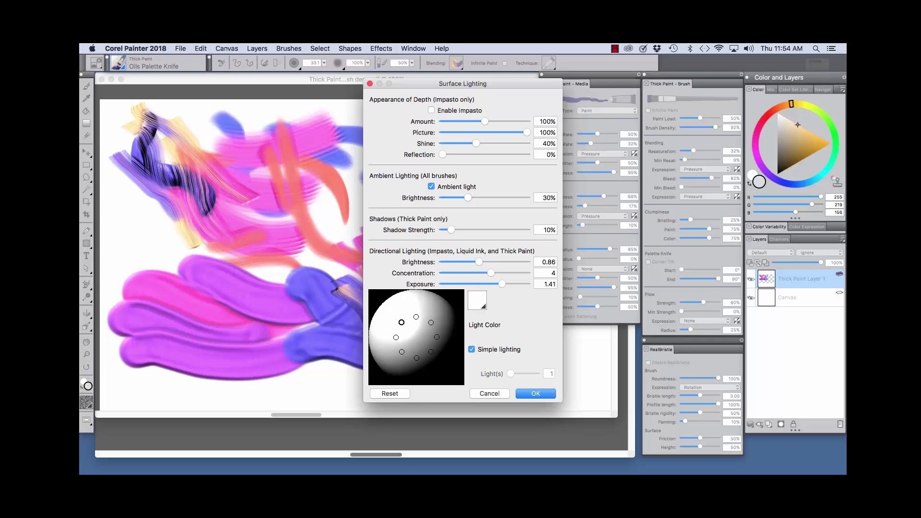
{"action": "left_click", "coordinate": [471, 349]}
{"action": "key", "text": "Return"}
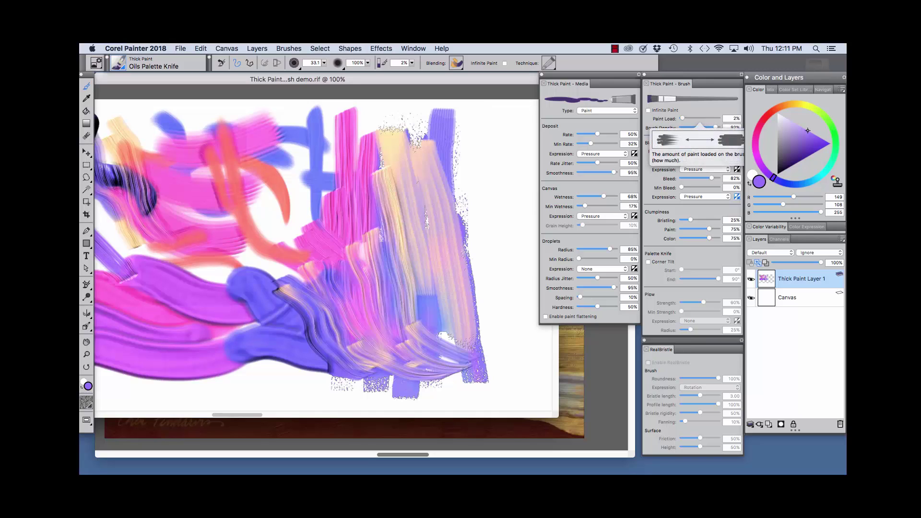
Paint three long vertical purple strokes beside the existing paint, first with a higher Paint Load, one at 8% and one at 5%
{"action": "left_click_drag", "start_coordinate": [682, 118], "coordinate": [701, 118]}
{"action": "left_click_drag", "start_coordinate": [480, 110], "coordinate": [519, 303]}
{"action": "left_click_drag", "start_coordinate": [700, 119], "coordinate": [684, 118]}
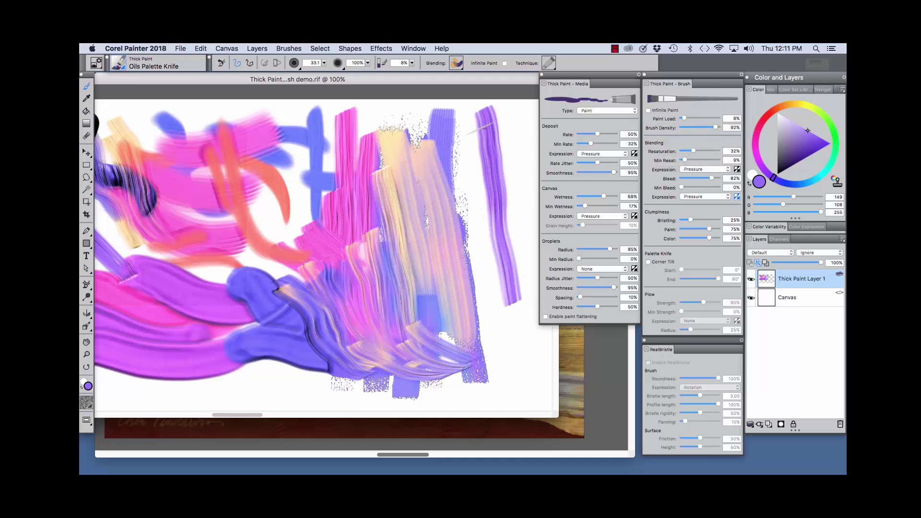
{"action": "left_click_drag", "start_coordinate": [516, 112], "coordinate": [527, 403]}
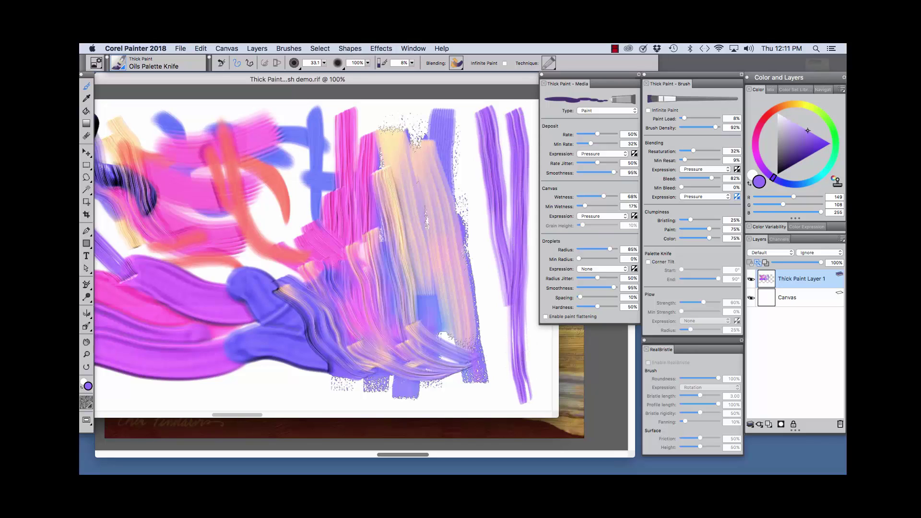
{"action": "left_click_drag", "start_coordinate": [684, 118], "coordinate": [683, 118]}
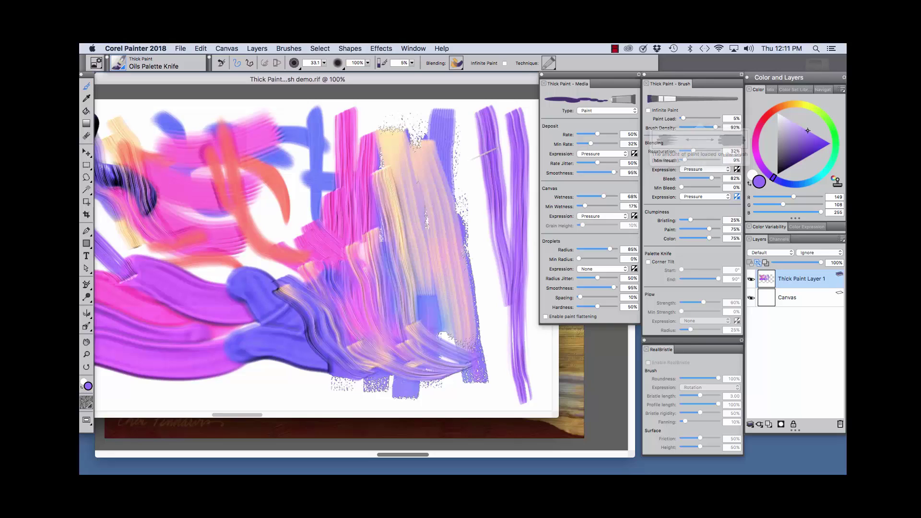
{"action": "left_click_drag", "start_coordinate": [463, 112], "coordinate": [490, 391]}
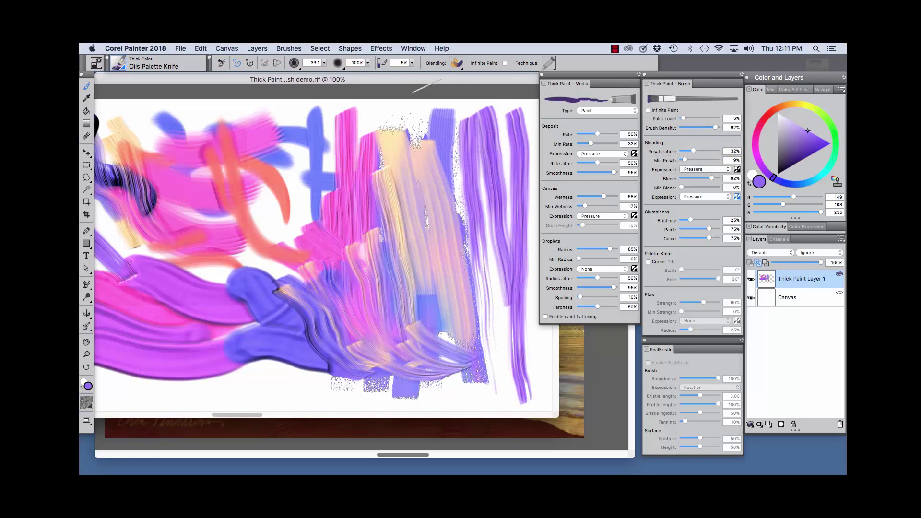
Enable Infinite Paint for the Oils Palette Knife and paint long purple strokes in the blank area at the canvas's right
{"action": "left_click", "coordinate": [504, 63]}
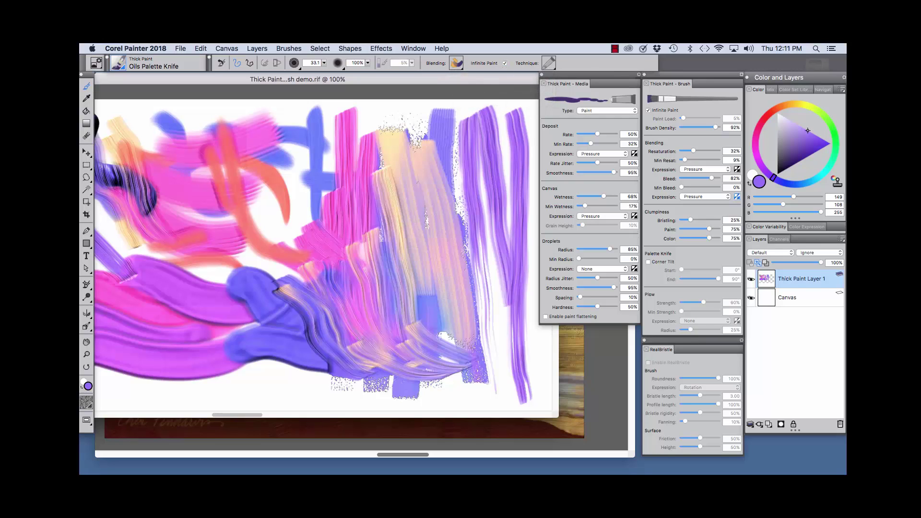
{"action": "left_click_drag", "start_coordinate": [466, 79], "coordinate": [407, 79]}
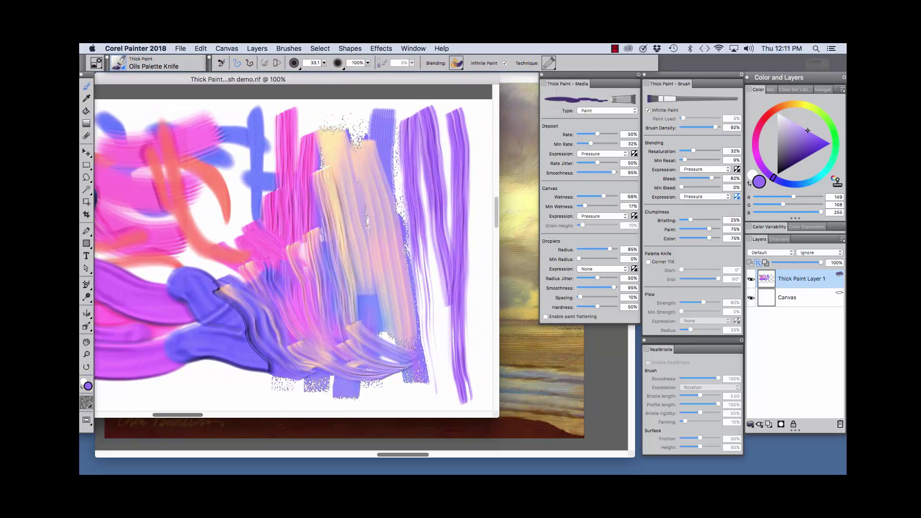
{"action": "left_click_drag", "start_coordinate": [498, 417], "coordinate": [544, 427]}
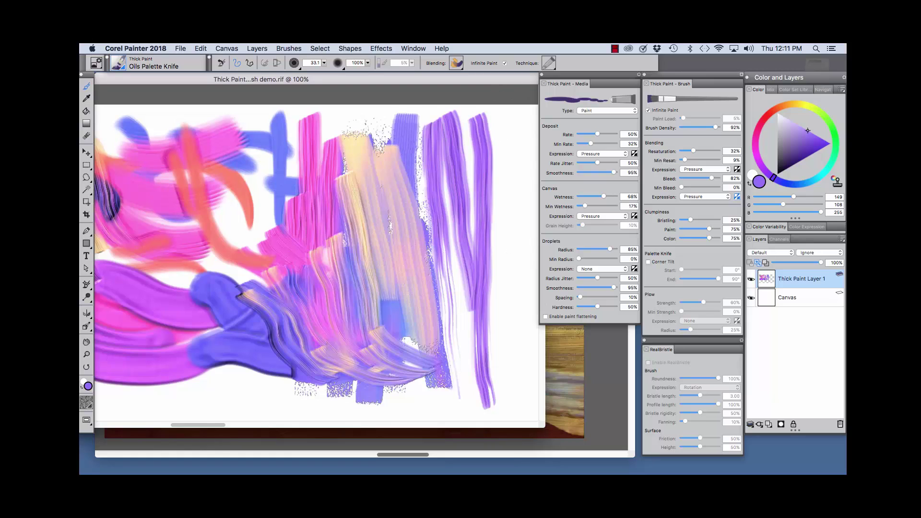
{"action": "mouse_move", "coordinate": [544, 123]}
{"action": "left_mouse_down"}
{"action": "mouse_move", "coordinate": [513, 122]}
{"action": "mouse_move", "coordinate": [485, 237]}
{"action": "mouse_move", "coordinate": [482, 340]}
{"action": "mouse_move", "coordinate": [492, 388]}
{"action": "left_mouse_up"}
{"action": "mouse_move", "coordinate": [482, 350]}
{"action": "left_mouse_down"}
{"action": "mouse_move", "coordinate": [477, 302]}
{"action": "mouse_move", "coordinate": [456, 214]}
{"action": "mouse_move", "coordinate": [468, 156]}
{"action": "mouse_move", "coordinate": [490, 172]}
{"action": "mouse_move", "coordinate": [463, 312]}
{"action": "mouse_move", "coordinate": [480, 357]}
{"action": "mouse_move", "coordinate": [455, 386]}
{"action": "mouse_move", "coordinate": [468, 382]}
{"action": "mouse_move", "coordinate": [465, 258]}
{"action": "mouse_move", "coordinate": [442, 171]}
{"action": "mouse_move", "coordinate": [427, 175]}
{"action": "mouse_move", "coordinate": [462, 321]}
{"action": "mouse_move", "coordinate": [438, 372]}
{"action": "mouse_move", "coordinate": [432, 209]}
{"action": "mouse_move", "coordinate": [406, 157]}
{"action": "mouse_move", "coordinate": [431, 263]}
{"action": "mouse_move", "coordinate": [427, 379]}
{"action": "mouse_move", "coordinate": [456, 405]}
{"action": "mouse_move", "coordinate": [499, 410]}
{"action": "left_mouse_up"}
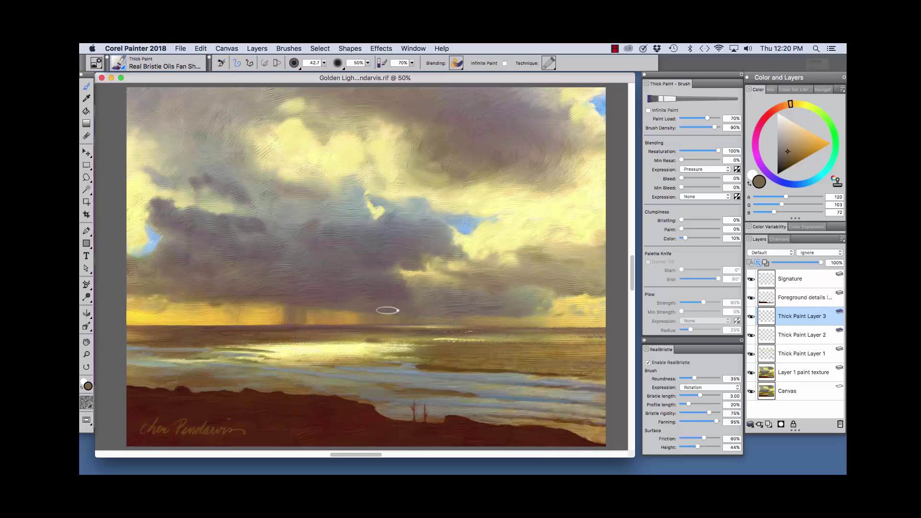
Keep the RealBristle expression at Rotation and paint brown rain streaks from the dark clouds down to the horizon in the seascape
{"action": "left_click", "coordinate": [719, 387]}
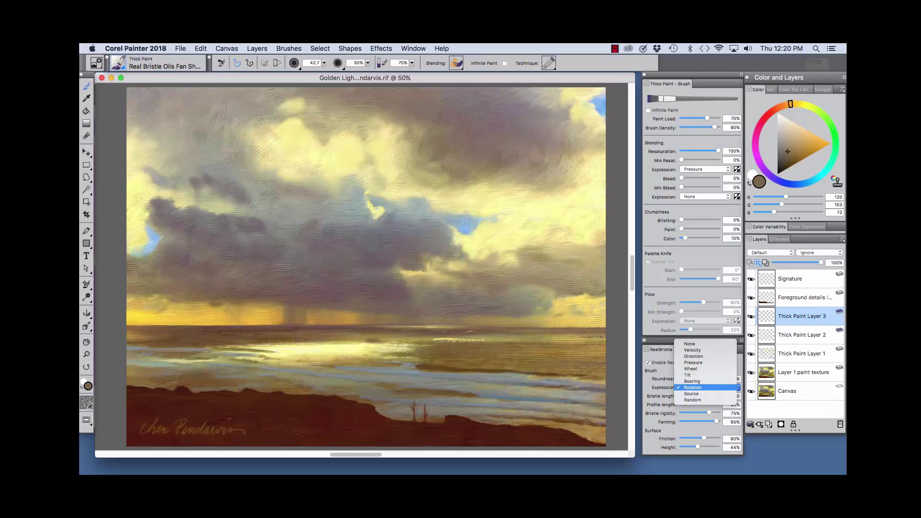
{"action": "left_click", "coordinate": [695, 387]}
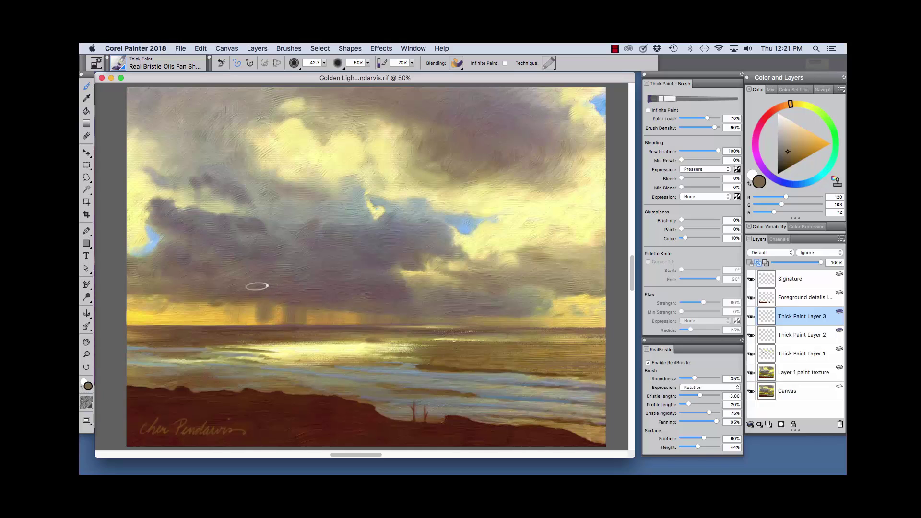
{"action": "left_click_drag", "start_coordinate": [257, 285], "coordinate": [248, 331]}
{"action": "left_click_drag", "start_coordinate": [246, 293], "coordinate": [233, 317]}
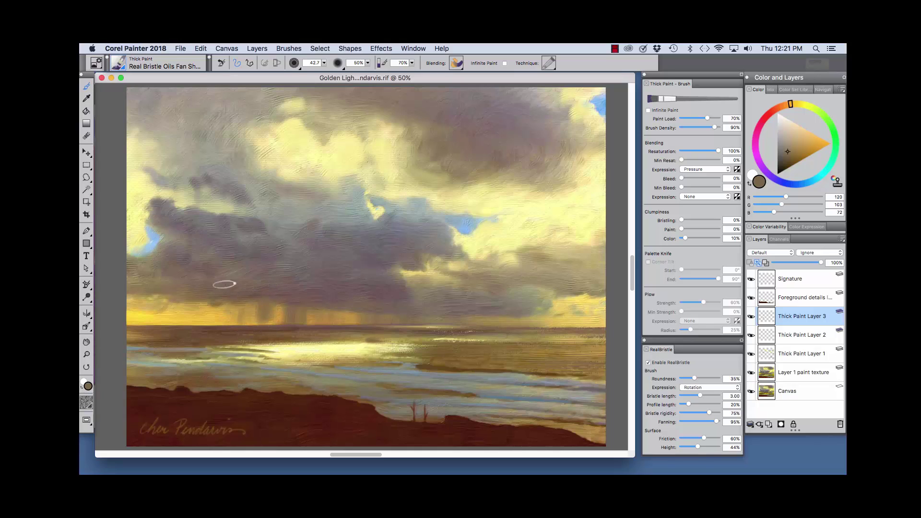
{"action": "left_click_drag", "start_coordinate": [225, 283], "coordinate": [222, 326]}
{"action": "left_click_drag", "start_coordinate": [263, 283], "coordinate": [249, 336]}
{"action": "left_click_drag", "start_coordinate": [271, 301], "coordinate": [267, 340]}
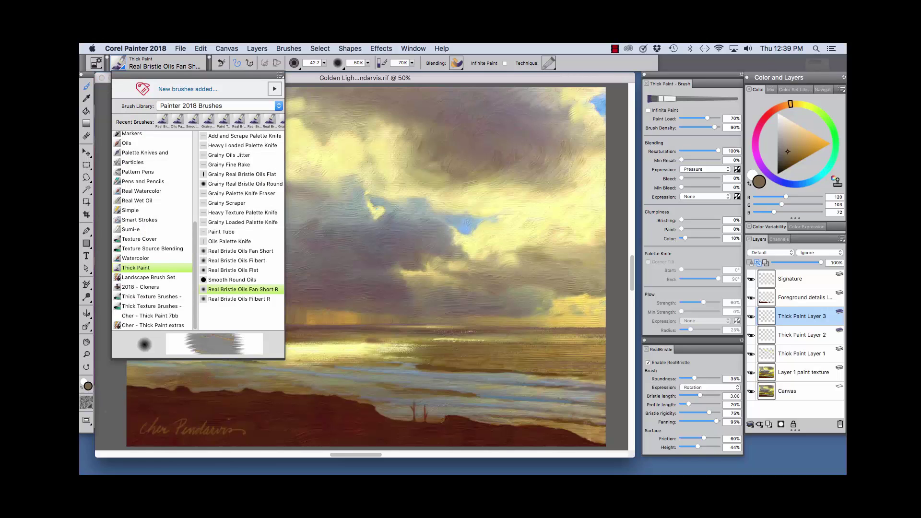